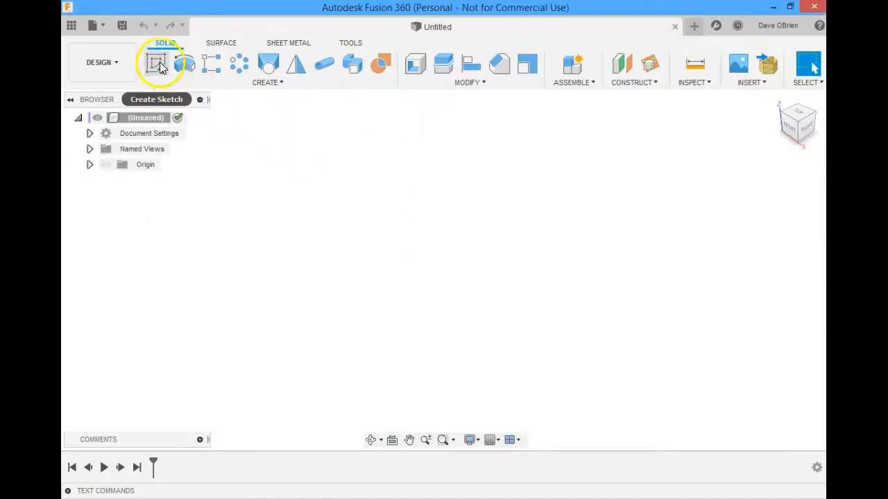
Sketch a rectangle around the origin on the YZ plane and finish the sketch
{"action": "left_click", "coordinate": [156, 63]}
{"action": "left_click", "coordinate": [483, 243]}
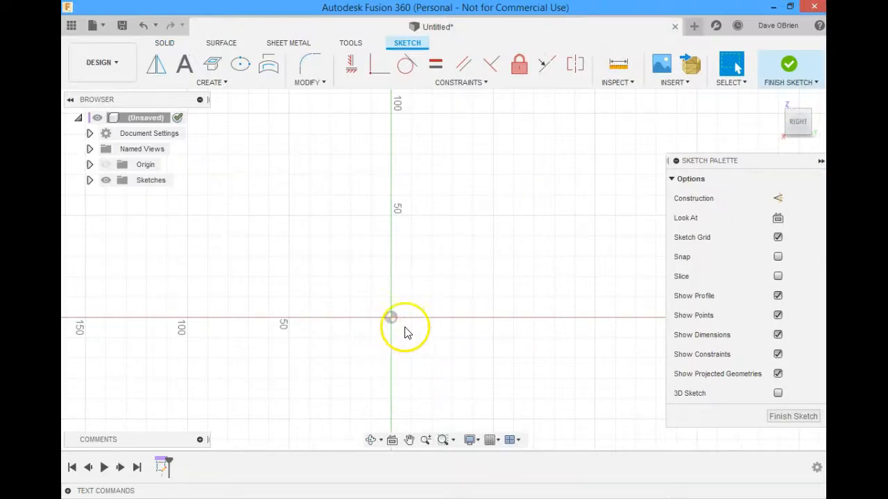
{"action": "key", "text": "r"}
{"action": "left_click", "coordinate": [281, 197]}
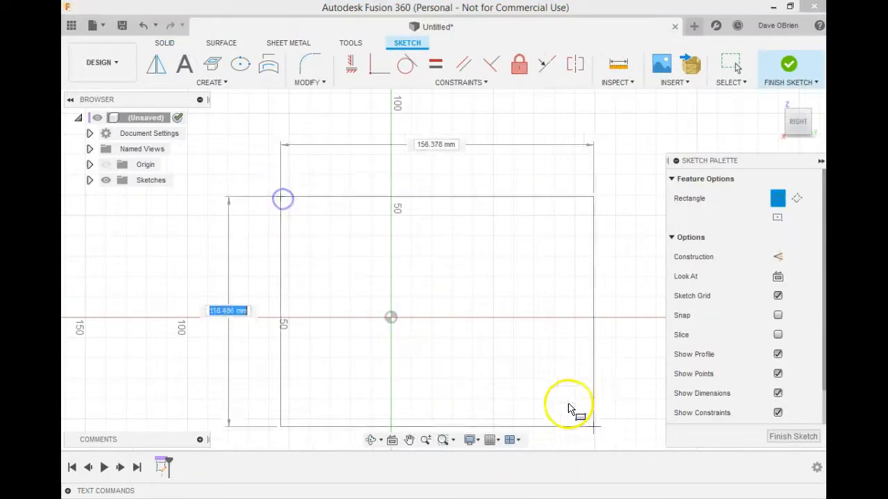
{"action": "left_click", "coordinate": [527, 390]}
{"action": "left_click", "coordinate": [788, 64]}
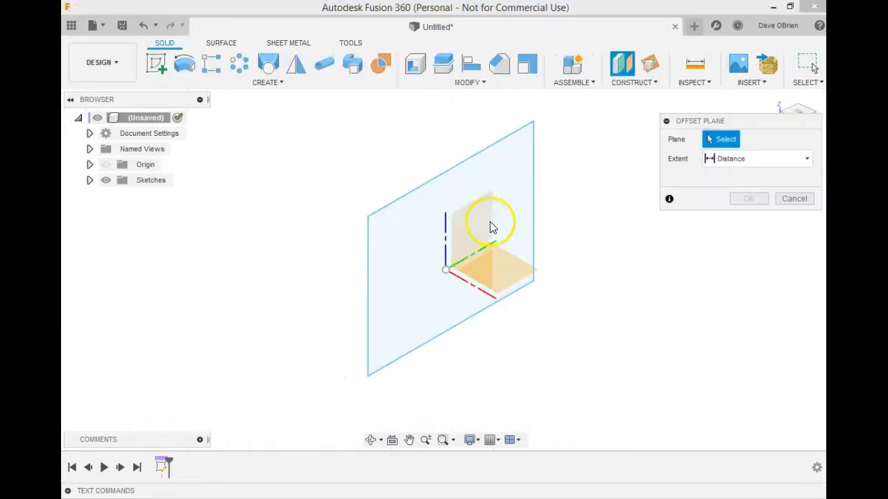
Create a construction plane offset 158.873 mm from the YZ plane
{"action": "left_click", "coordinate": [481, 215]}
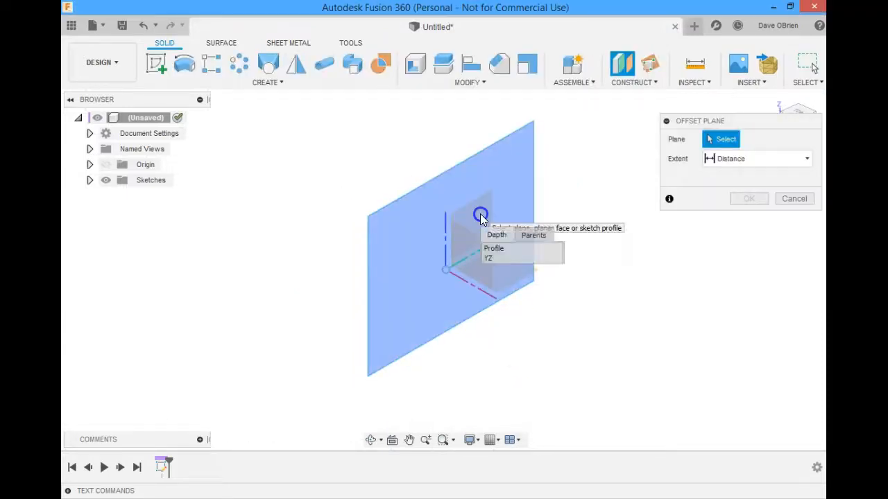
{"action": "left_click", "coordinate": [489, 259]}
{"action": "left_click_drag", "start_coordinate": [468, 264], "coordinate": [697, 392]}
{"action": "left_click", "coordinate": [749, 201]}
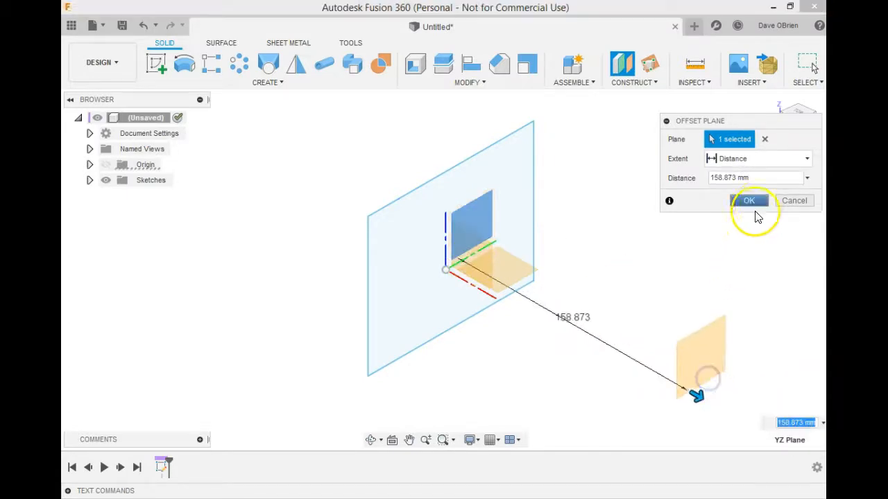
Start a sketch on the offset plane and project the first rectangle's four edges into it
{"action": "left_click", "coordinate": [695, 361]}
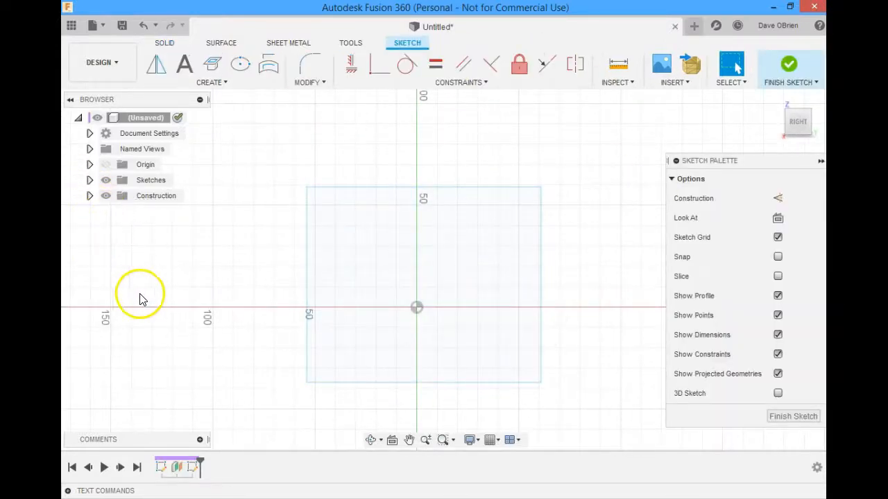
{"action": "key", "text": "p"}
{"action": "double_click", "coordinate": [430, 187]}
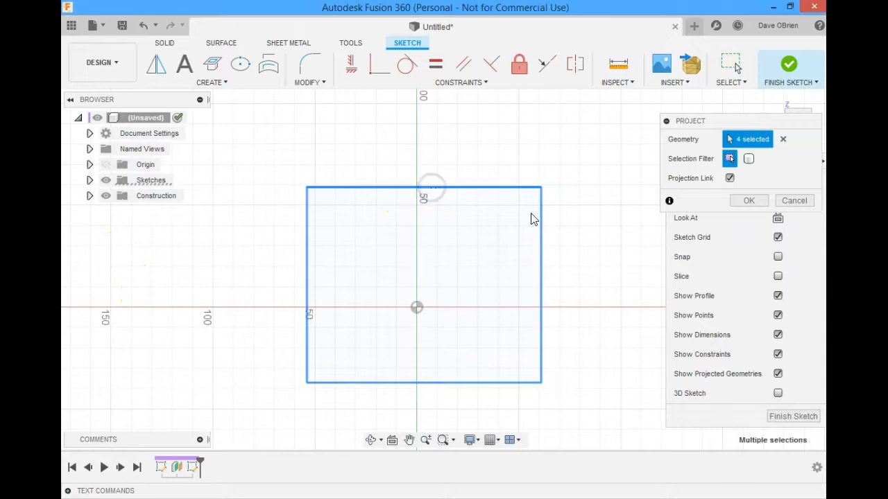
{"action": "left_click", "coordinate": [760, 205]}
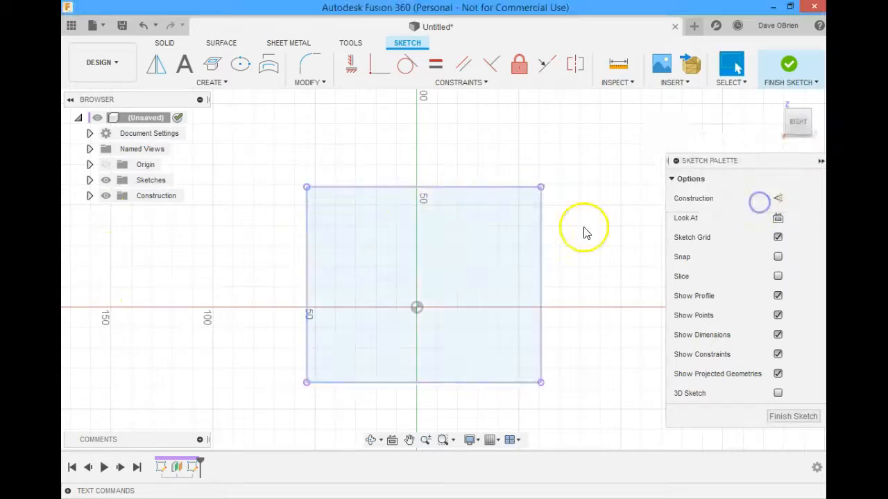
Expand the Construction, Sketches and Origin folders in the browser
{"action": "left_click", "coordinate": [90, 195]}
{"action": "left_click", "coordinate": [90, 180]}
{"action": "left_click", "coordinate": [88, 164]}
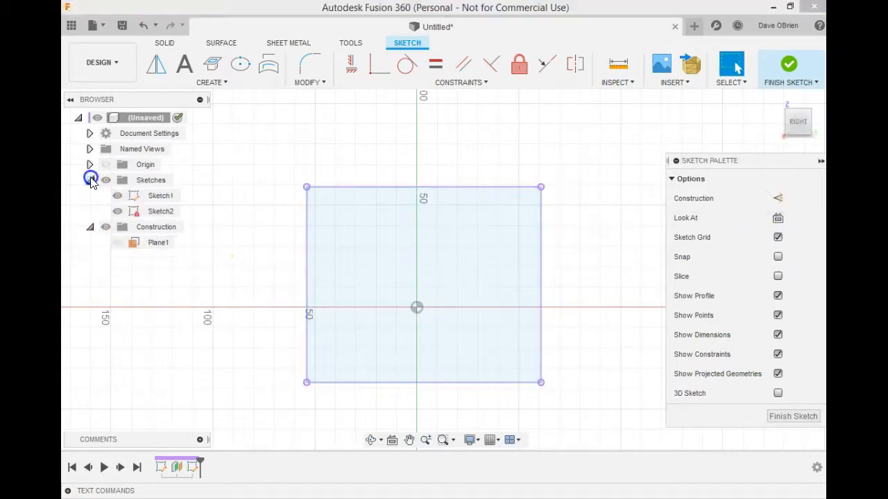
Offset the projected rectangle inward by 24.297 mm and finish the sketch
{"action": "left_click", "coordinate": [400, 245]}
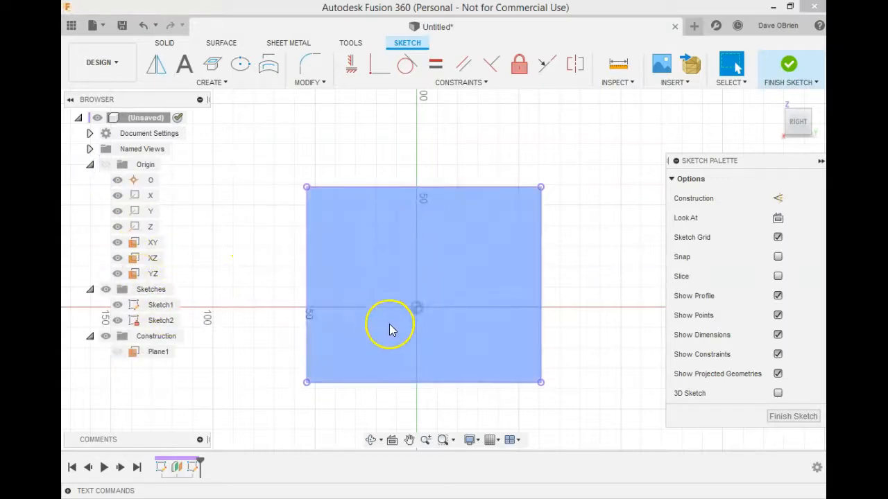
{"action": "key", "text": "o"}
{"action": "left_click", "coordinate": [447, 188]}
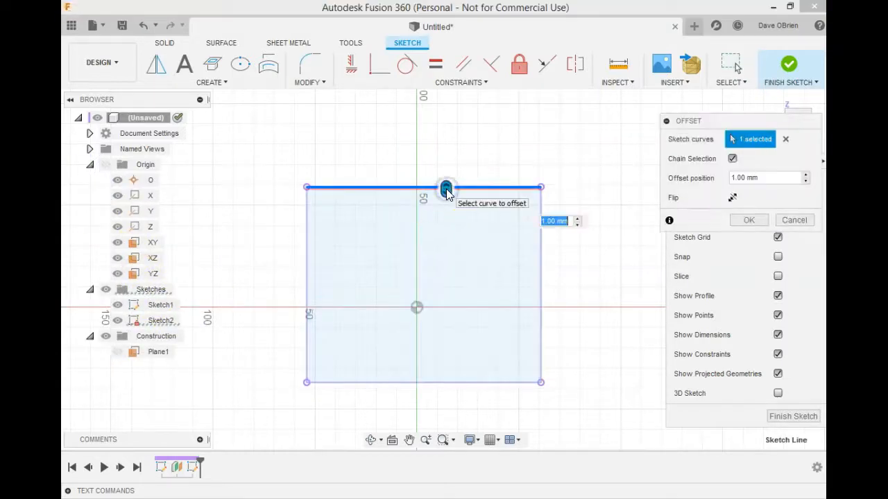
{"action": "left_click", "coordinate": [541, 269]}
{"action": "left_click", "coordinate": [473, 381]}
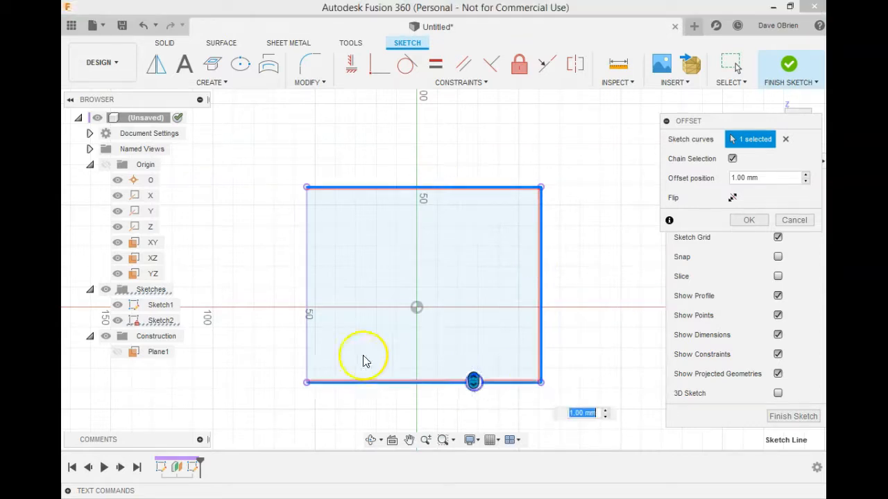
{"action": "left_click", "coordinate": [308, 340]}
{"action": "left_click_drag", "start_coordinate": [303, 337], "coordinate": [354, 325]}
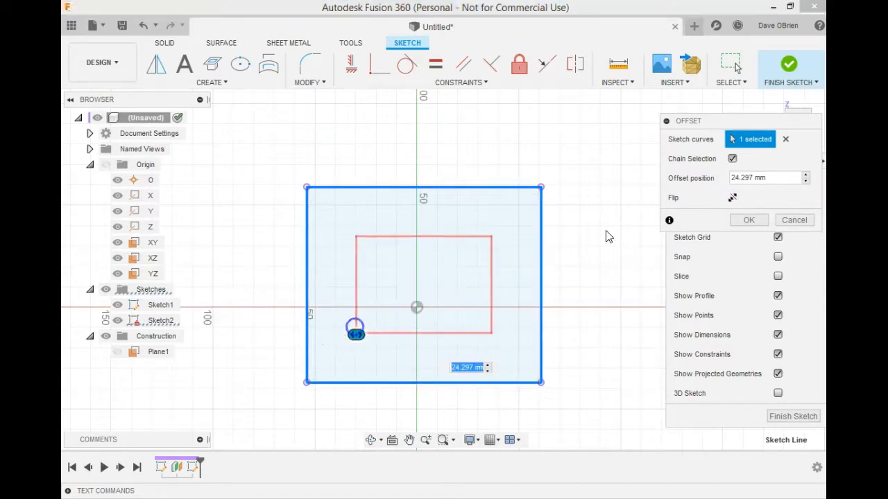
{"action": "left_click", "coordinate": [756, 220]}
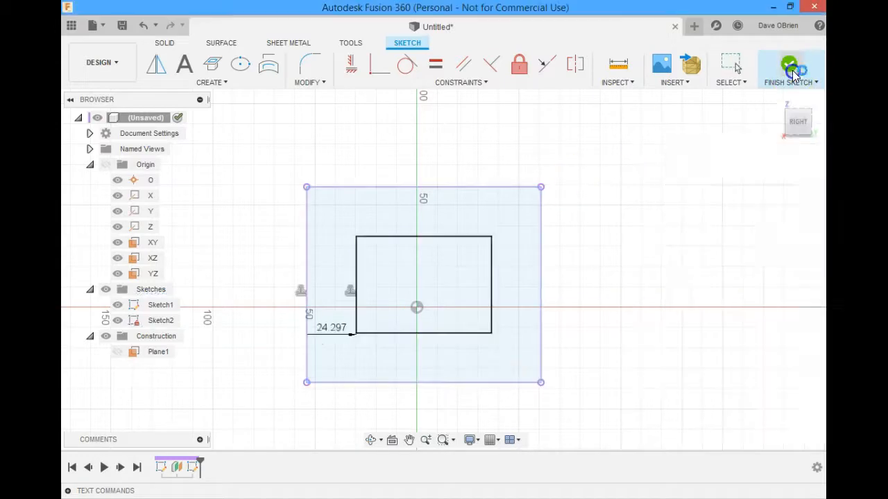
{"action": "left_click", "coordinate": [788, 63]}
Create a form feature to start T-spline modeling
{"action": "scroll", "coordinate": [308, 218], "scroll_direction": "down", "scroll_amount": 3}
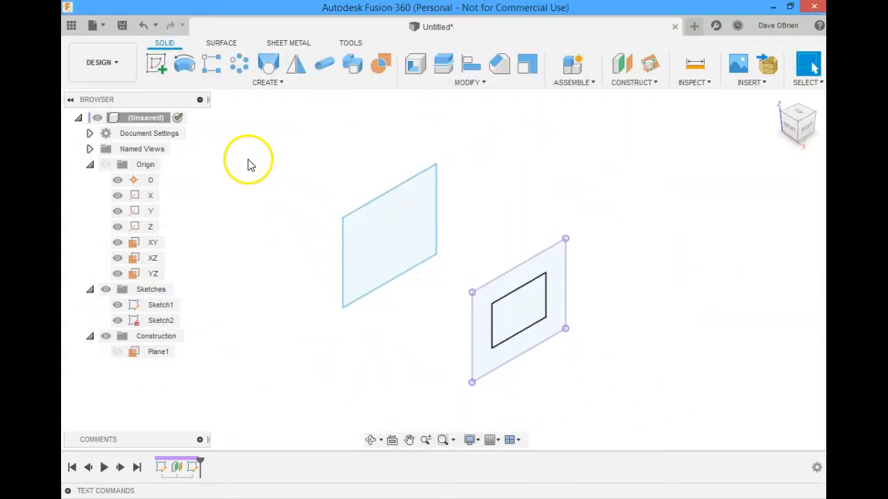
{"action": "left_click", "coordinate": [270, 85]}
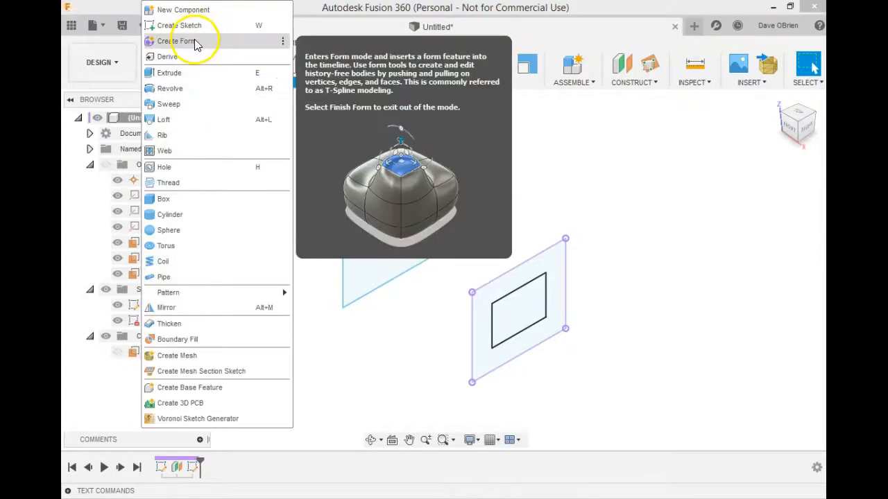
{"action": "left_click", "coordinate": [196, 44]}
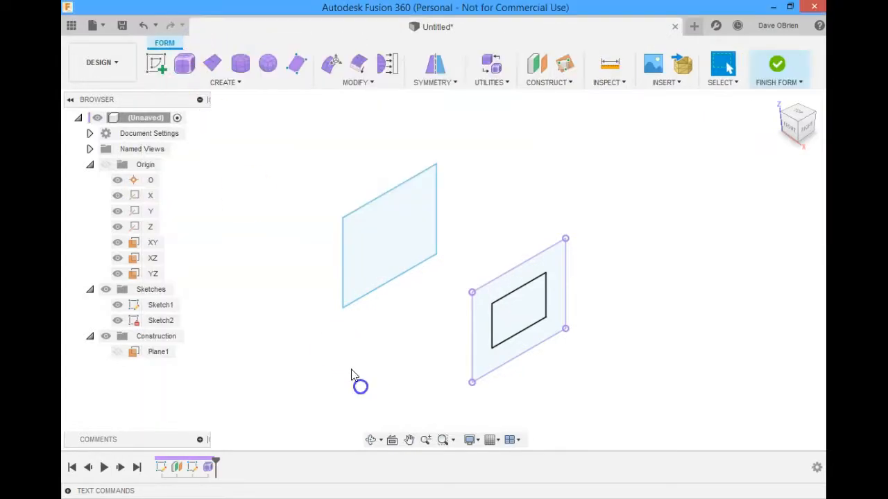
Loft a new form body from the YZ plane rectangle to the small inner rectangle on the offset plane
{"action": "left_click", "coordinate": [223, 84]}
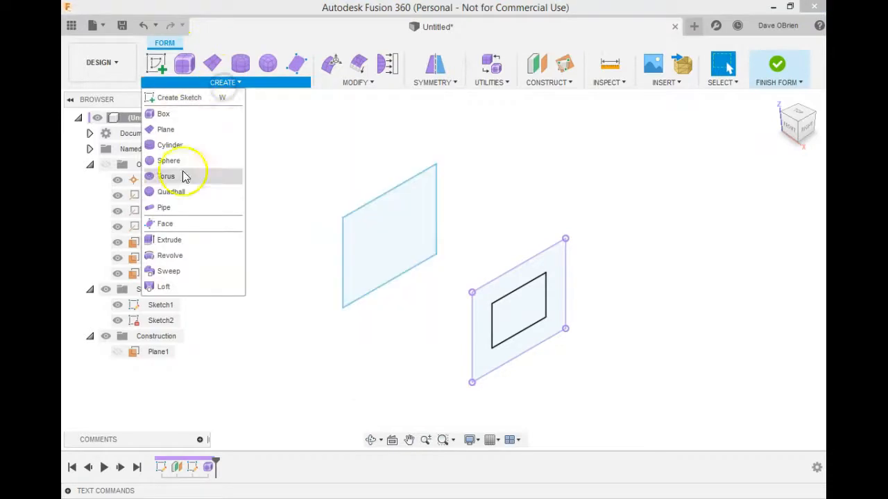
{"action": "left_click", "coordinate": [163, 287]}
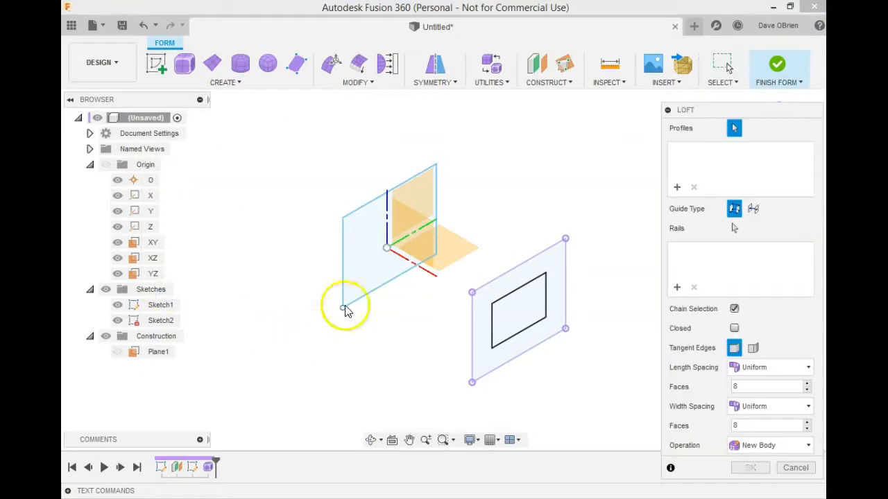
{"action": "left_click", "coordinate": [365, 256]}
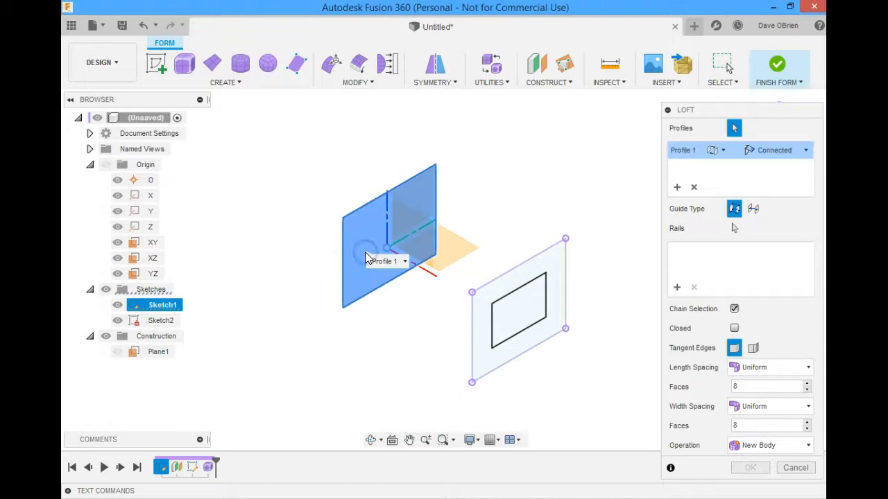
{"action": "left_click", "coordinate": [527, 312]}
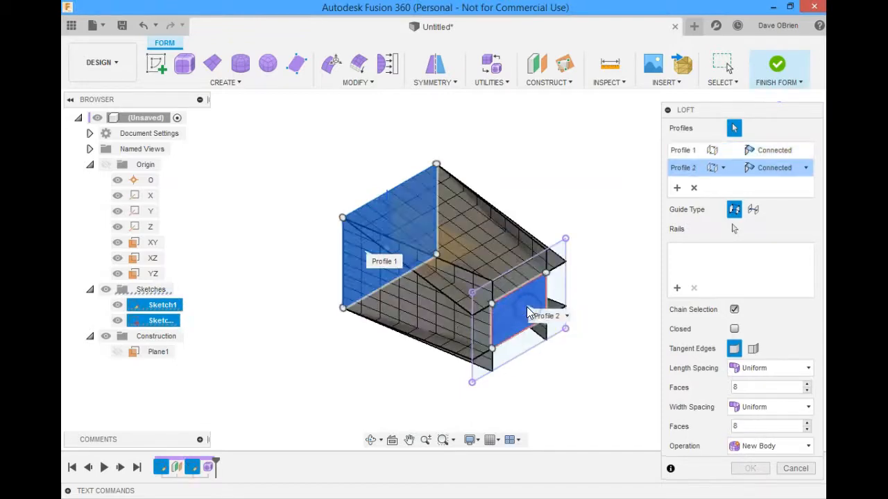
{"action": "middle_click_drag", "start_coordinate": [503, 402], "coordinate": [523, 379], "text": "shift"}
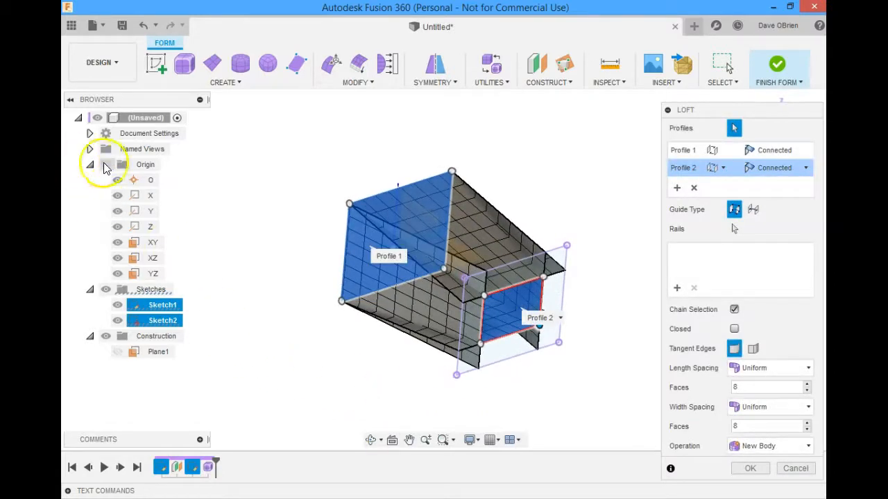
{"action": "left_click", "coordinate": [90, 165]}
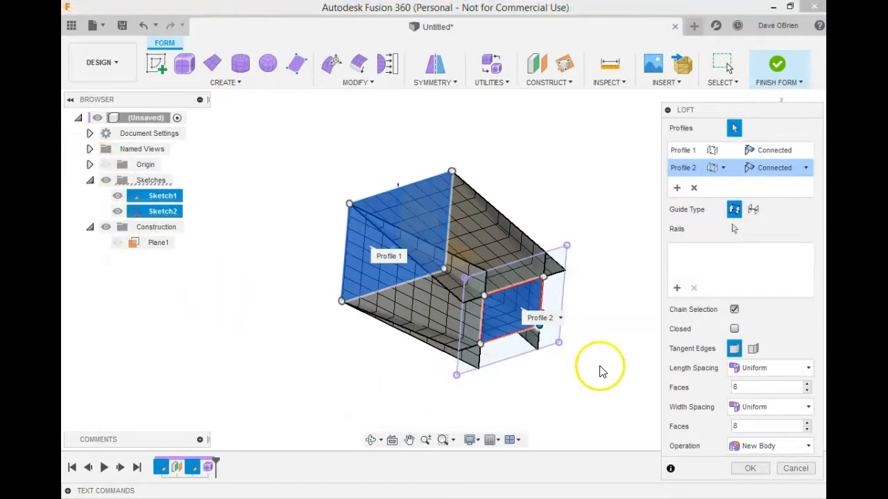
{"action": "left_click", "coordinate": [755, 469]}
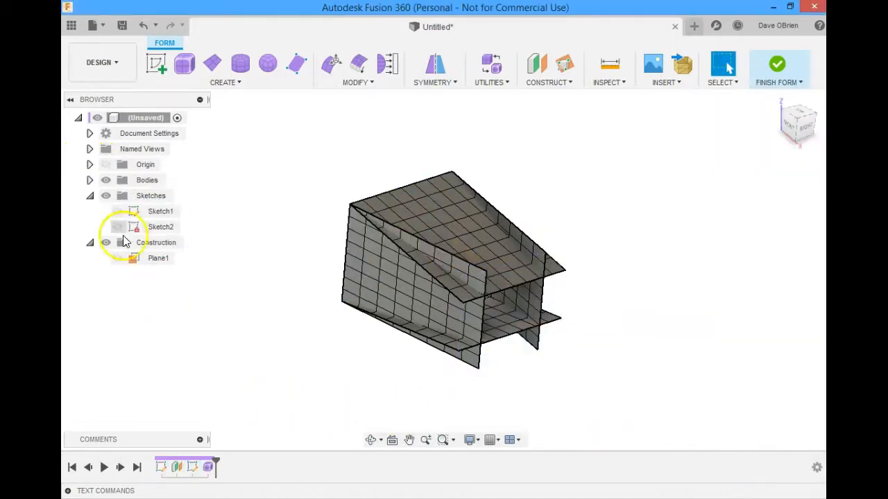
Undo the loft between the two rectangles
{"action": "left_click", "coordinate": [89, 180]}
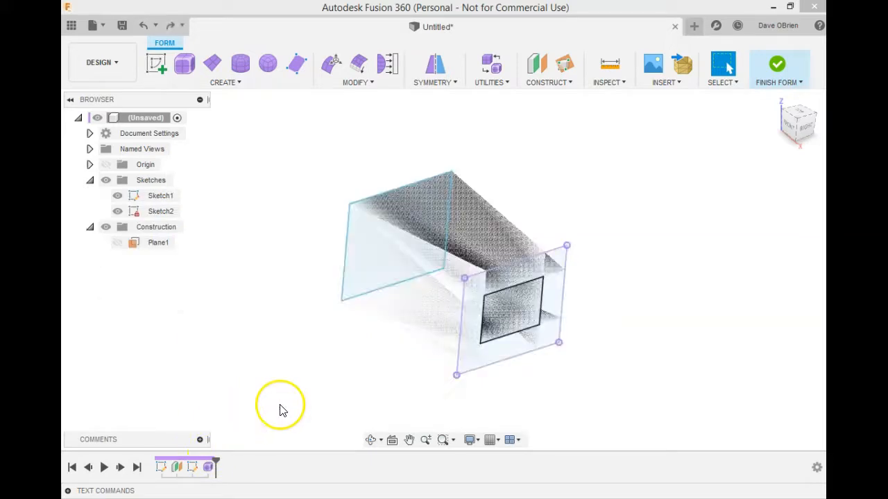
{"action": "left_click", "coordinate": [295, 356]}
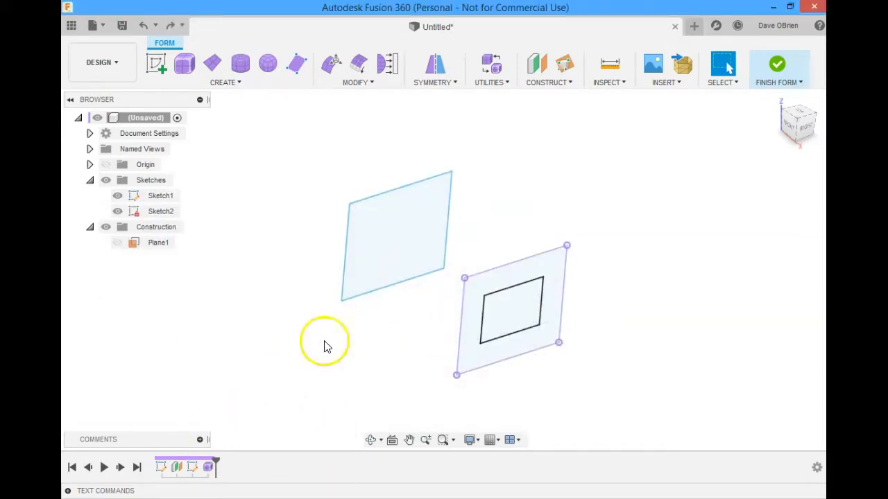
Sketch a horizontal line about 240 mm long on the XZ plane, passing through both rectangular profiles, and finish the sketch
{"action": "left_click", "coordinate": [159, 64]}
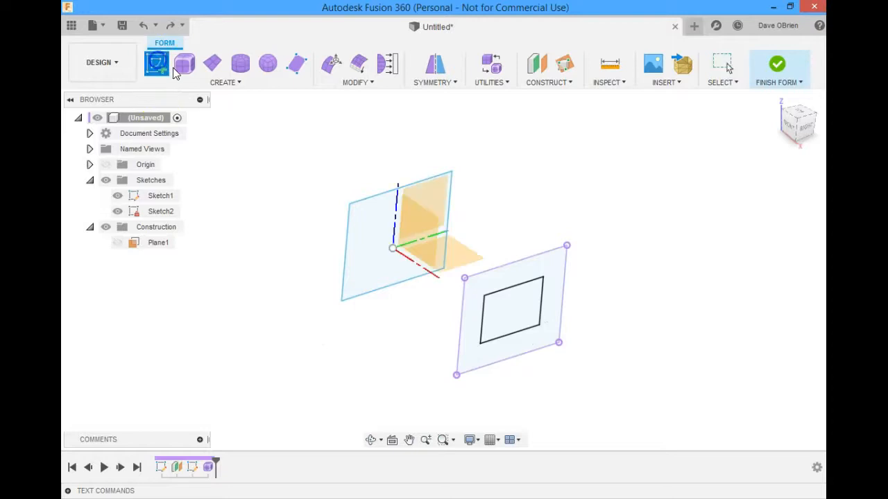
{"action": "left_click", "coordinate": [429, 229]}
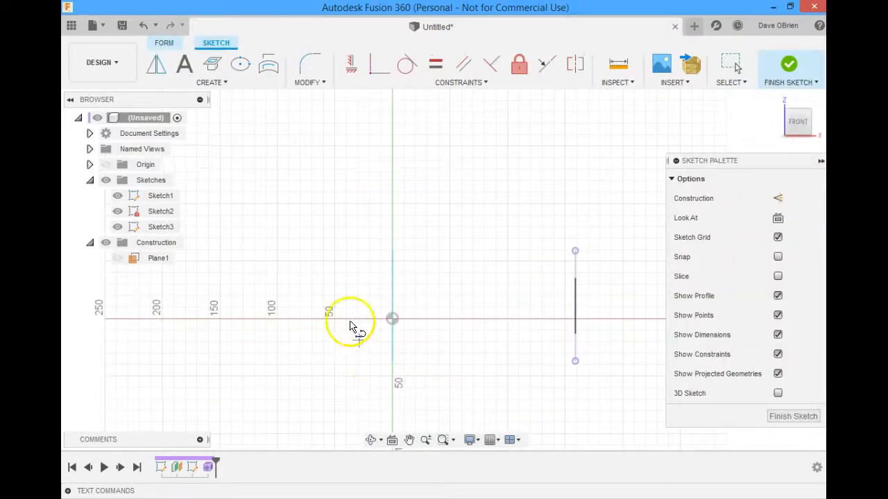
{"action": "left_click", "coordinate": [352, 312]}
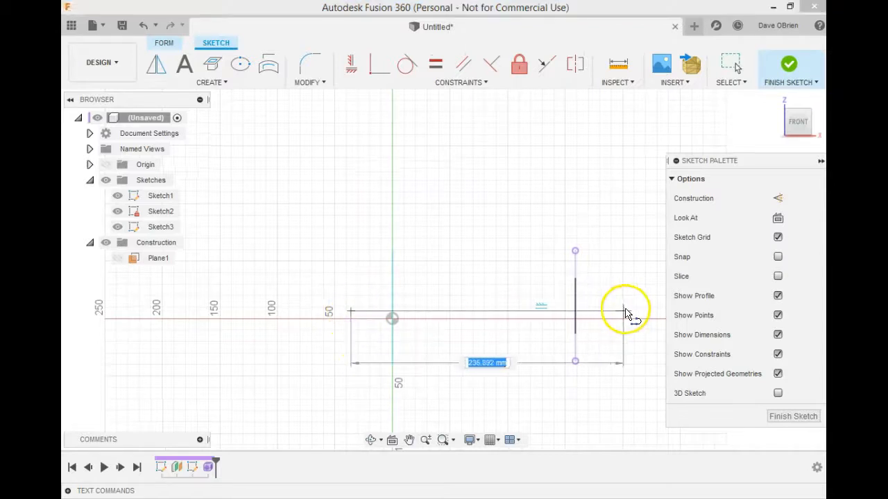
{"action": "double_click", "coordinate": [631, 283]}
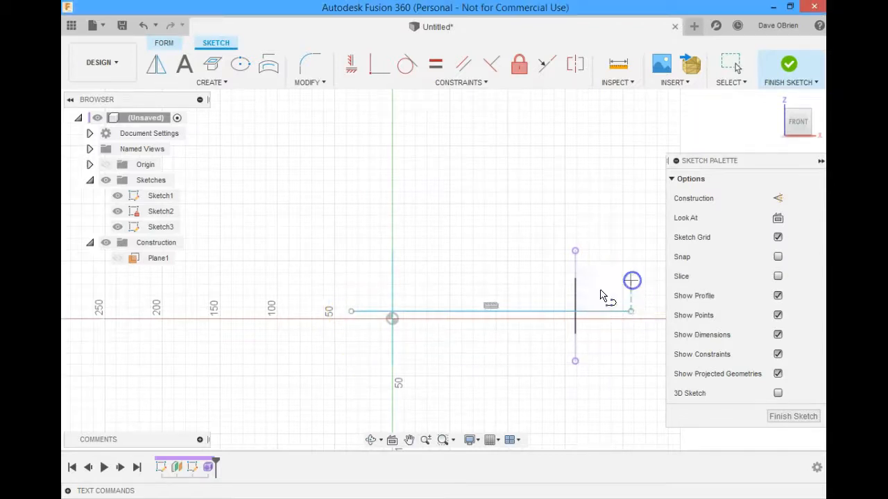
{"action": "left_click", "coordinate": [788, 64]}
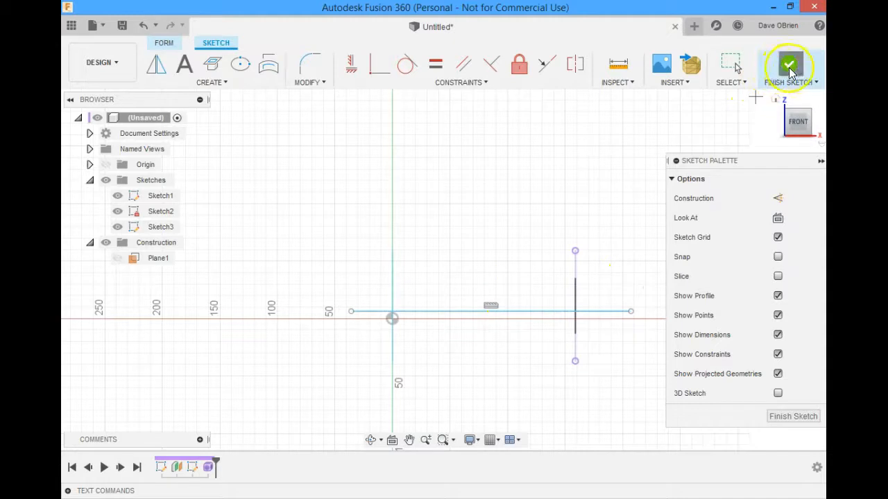
Loft a new form body from the YZ plane rectangle to the small inner rectangle, using the sketched line as the centerline
{"action": "mouse_move", "coordinate": [525, 370]}
{"action": "middle_mouse_down", "text": "shift"}
{"action": "mouse_move", "coordinate": [499, 340]}
{"action": "mouse_move", "coordinate": [475, 334]}
{"action": "mouse_move", "coordinate": [537, 345]}
{"action": "mouse_move", "coordinate": [561, 377]}
{"action": "mouse_move", "coordinate": [531, 378]}
{"action": "mouse_move", "coordinate": [536, 387]}
{"action": "middle_mouse_up", "text": "shift"}
{"action": "left_click", "coordinate": [223, 82]}
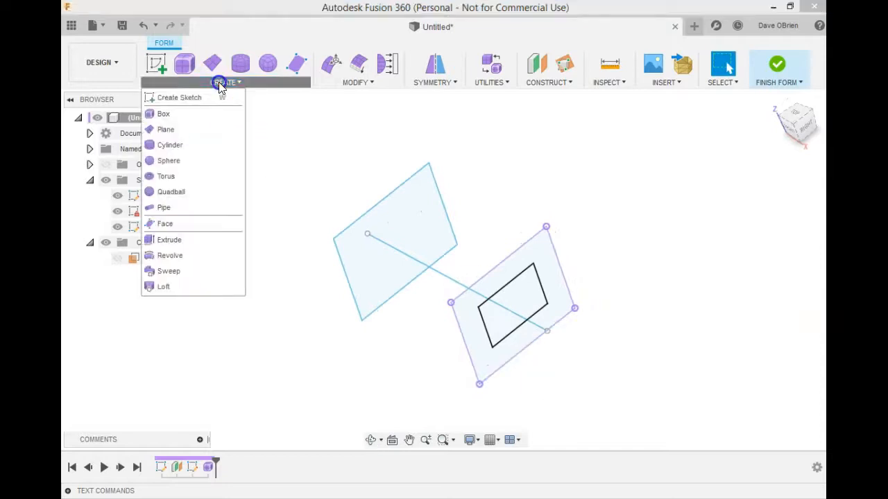
{"action": "left_click", "coordinate": [185, 286]}
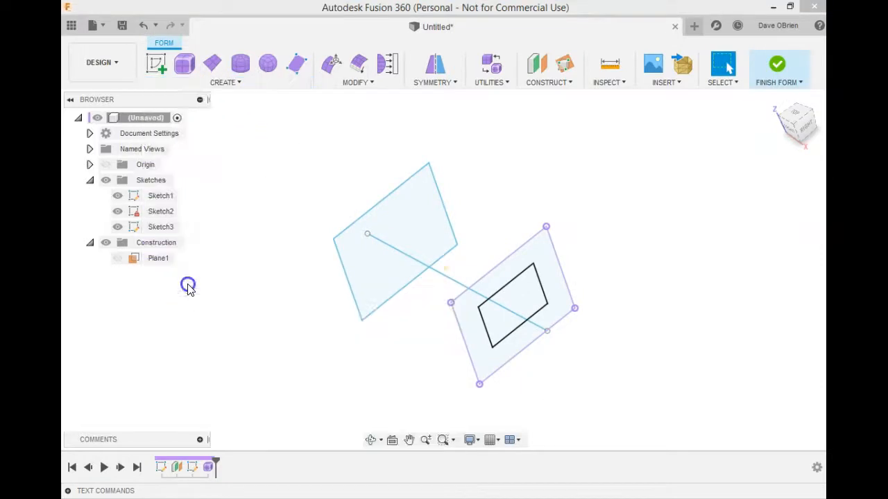
{"action": "left_click", "coordinate": [374, 279]}
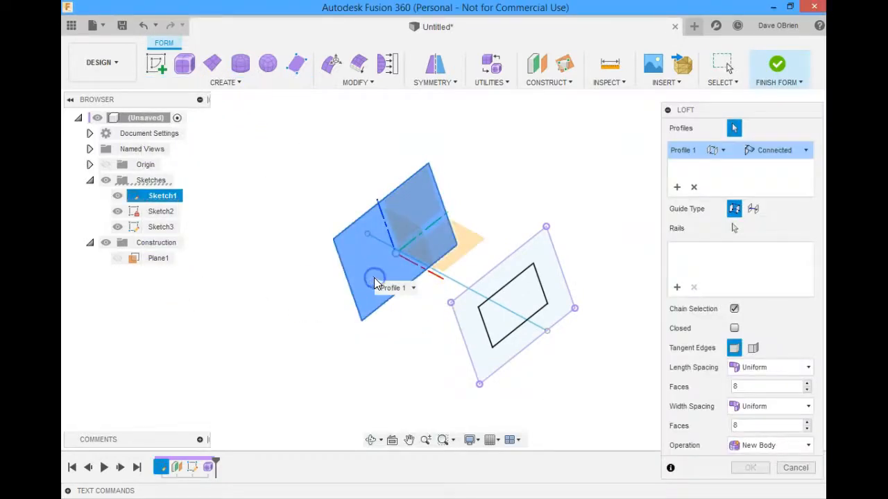
{"action": "left_click", "coordinate": [500, 325]}
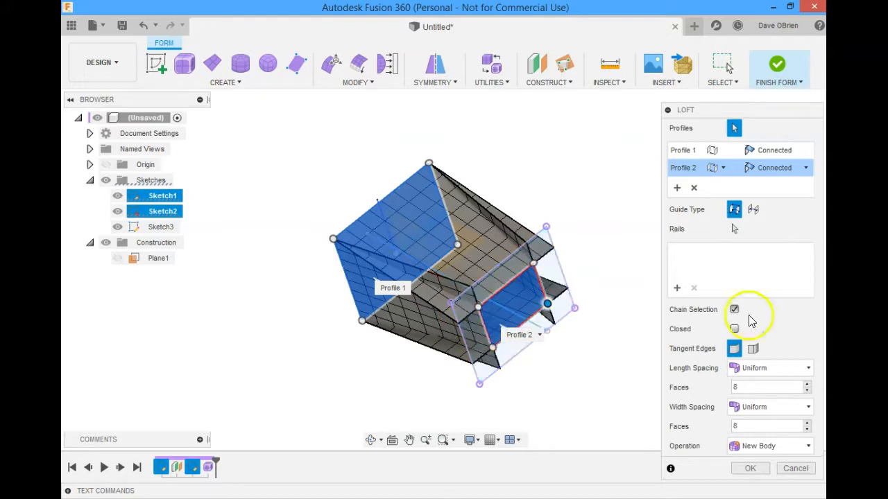
{"action": "left_click", "coordinate": [677, 288]}
{"action": "left_click", "coordinate": [752, 210]}
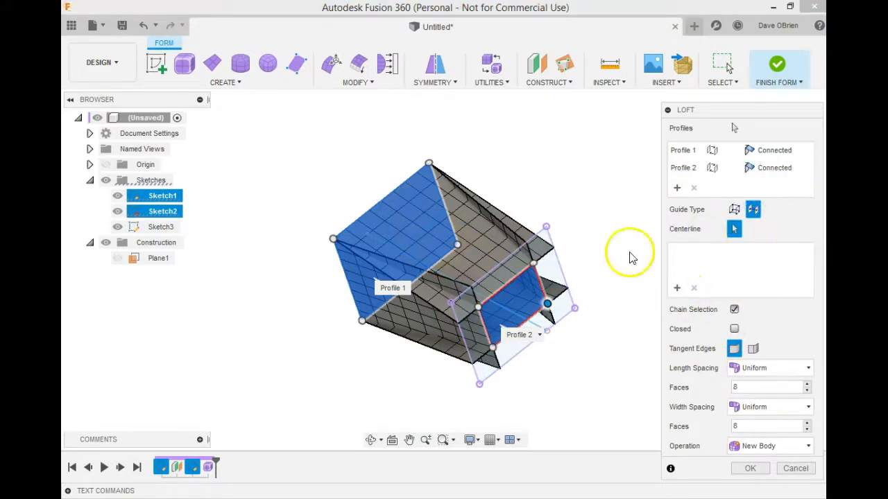
{"action": "left_click", "coordinate": [511, 315]}
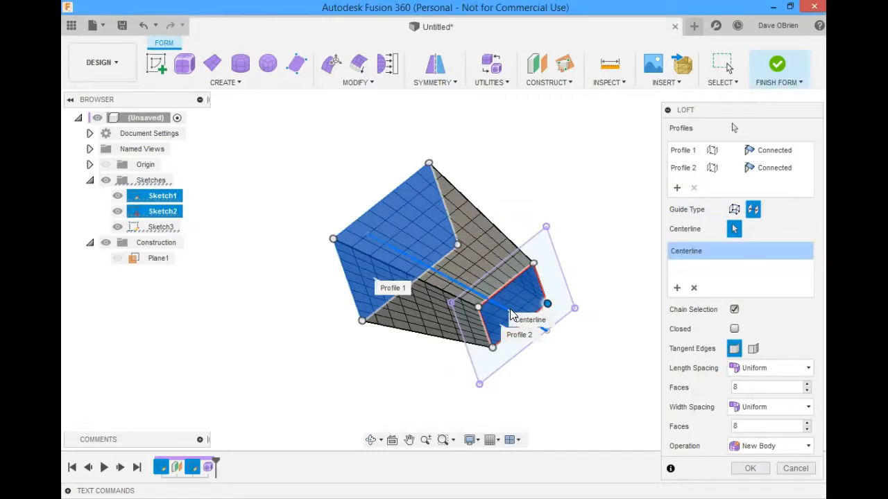
{"action": "left_click", "coordinate": [747, 468]}
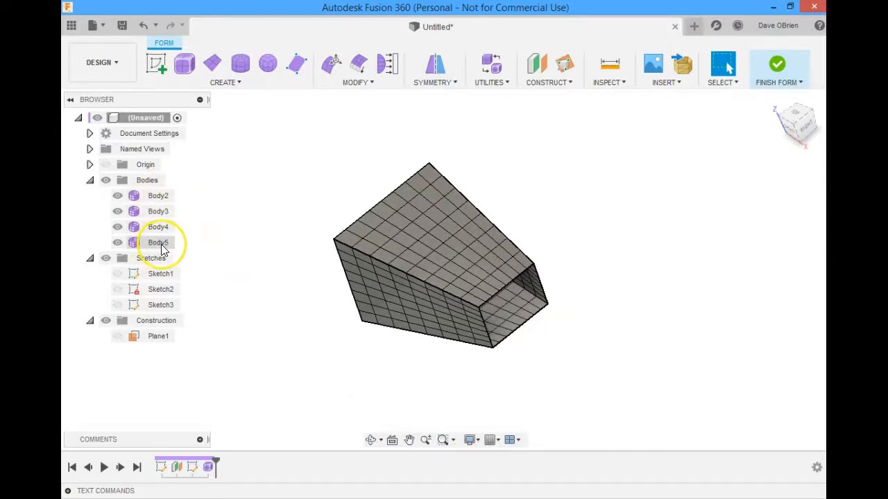
{"action": "middle_click_drag", "start_coordinate": [374, 335], "coordinate": [432, 307], "text": "shift"}
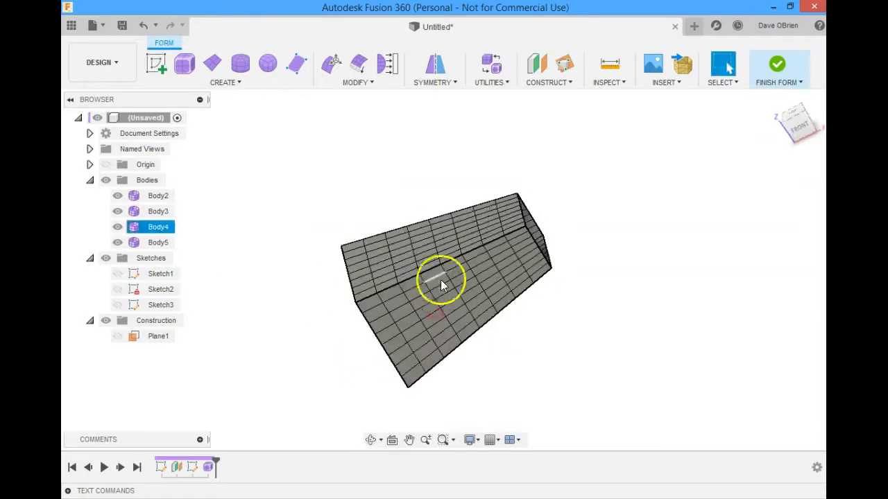
{"action": "scroll", "coordinate": [448, 287], "scroll_direction": "up", "scroll_amount": 4}
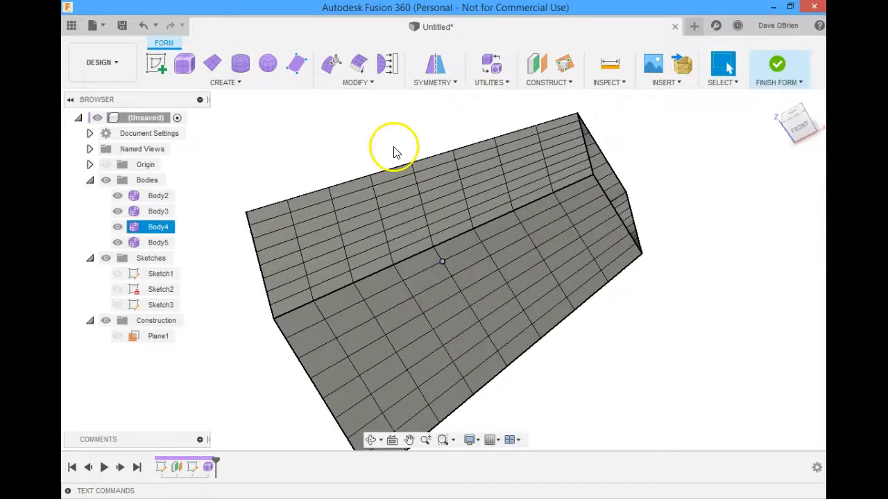
{"action": "left_click", "coordinate": [351, 81]}
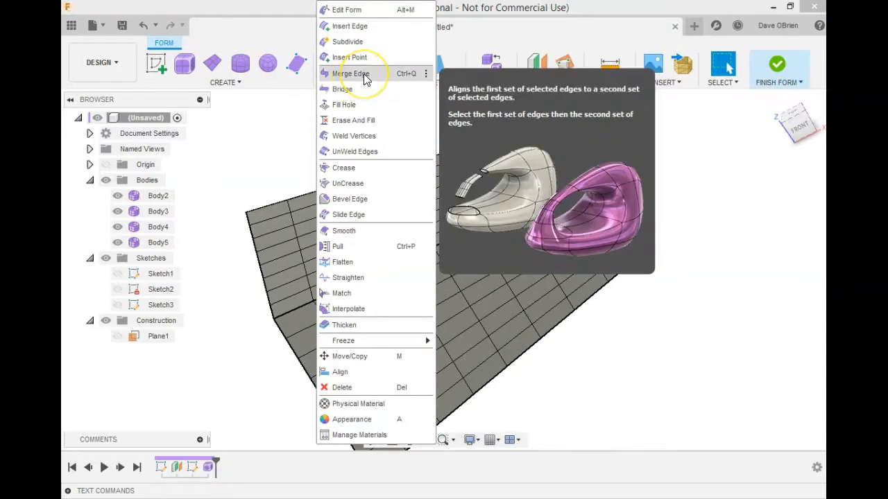
{"action": "left_click", "coordinate": [366, 76]}
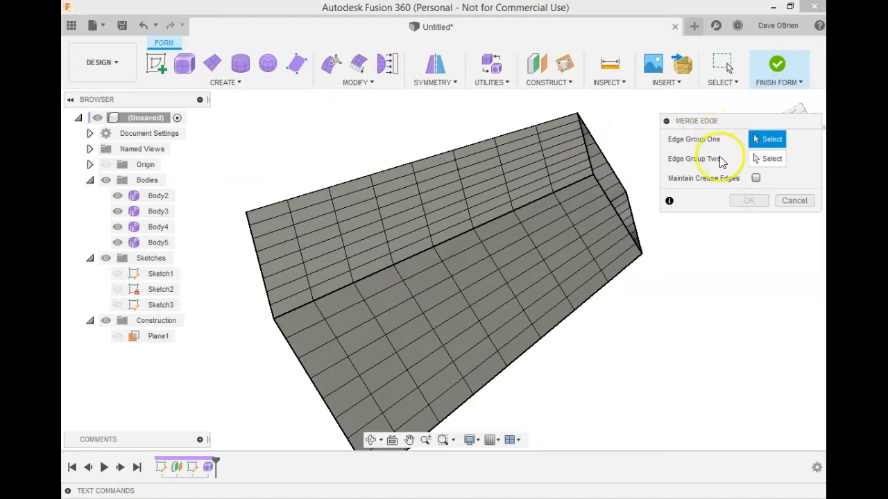
{"action": "left_click", "coordinate": [491, 221]}
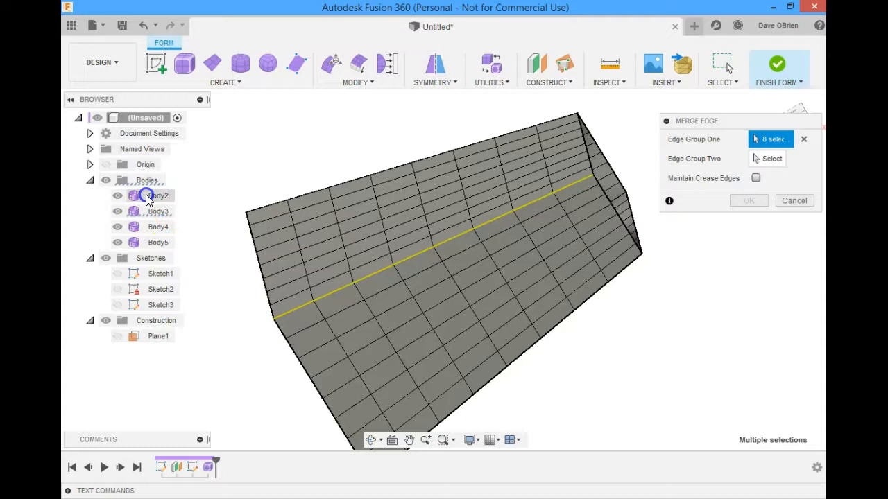
{"action": "key", "text": "Escape"}
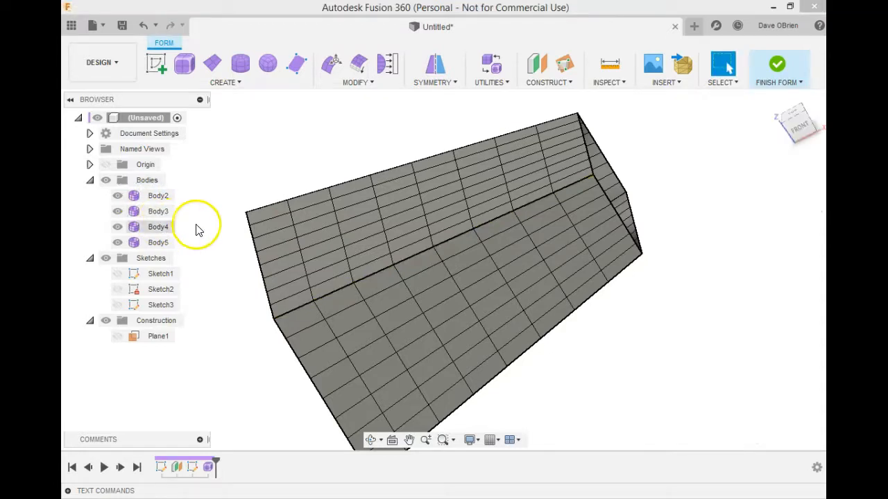
Examine which side of the loft each of the four bodies, Body2 to Body5, covers
{"action": "left_click", "coordinate": [159, 196]}
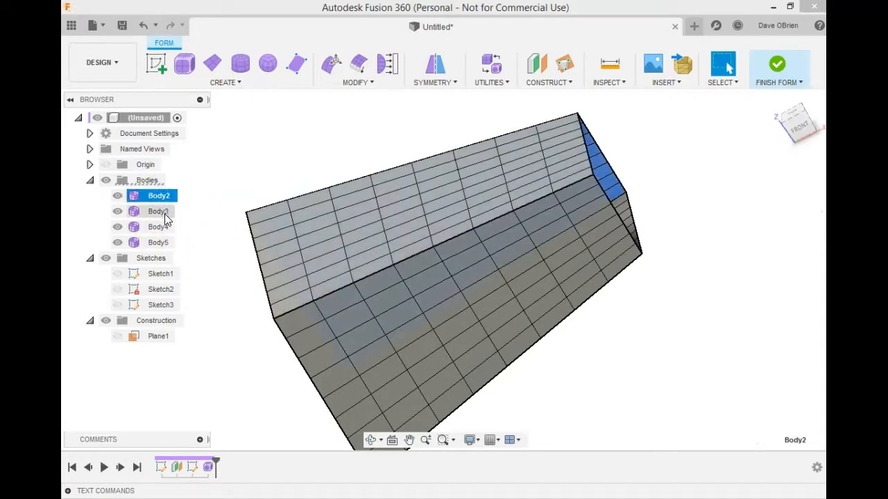
{"action": "left_click", "coordinate": [166, 215]}
{"action": "left_click", "coordinate": [164, 227]}
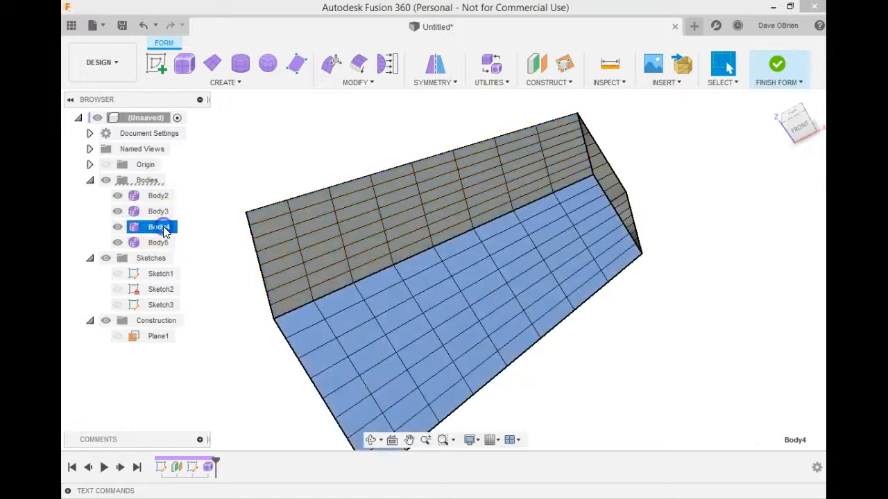
{"action": "left_click", "coordinate": [162, 245]}
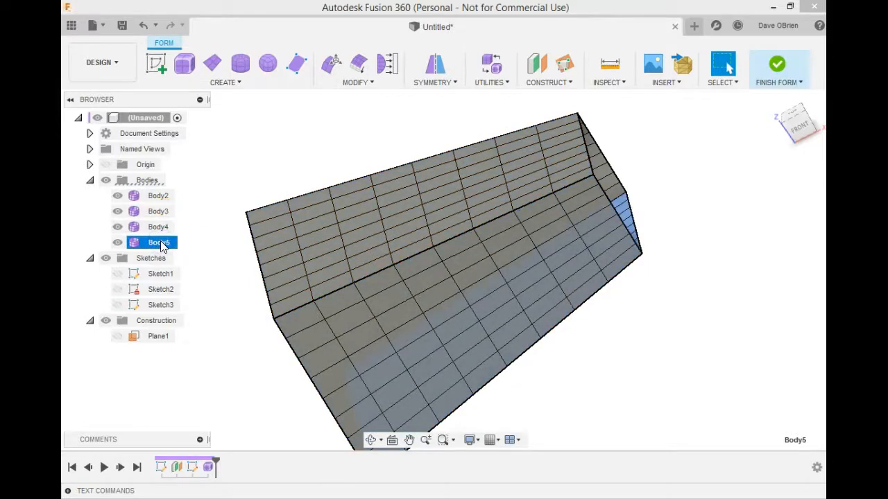
{"action": "left_click", "coordinate": [258, 362]}
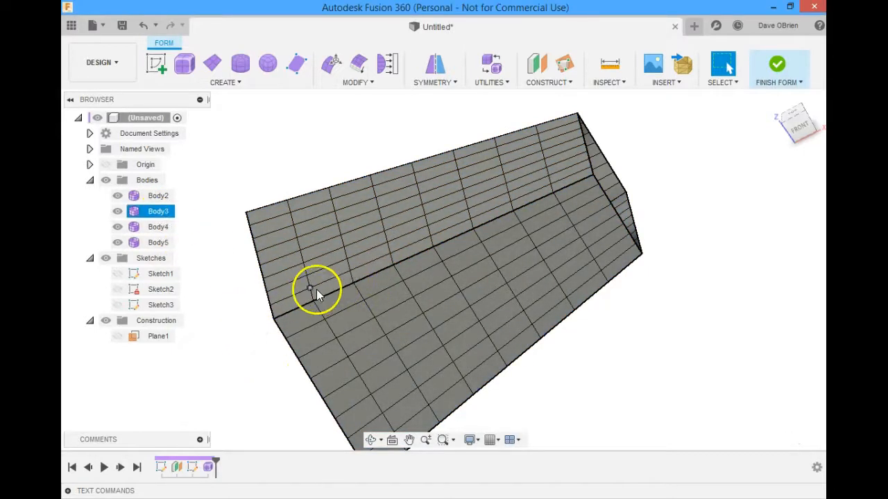
{"action": "left_click", "coordinate": [160, 211]}
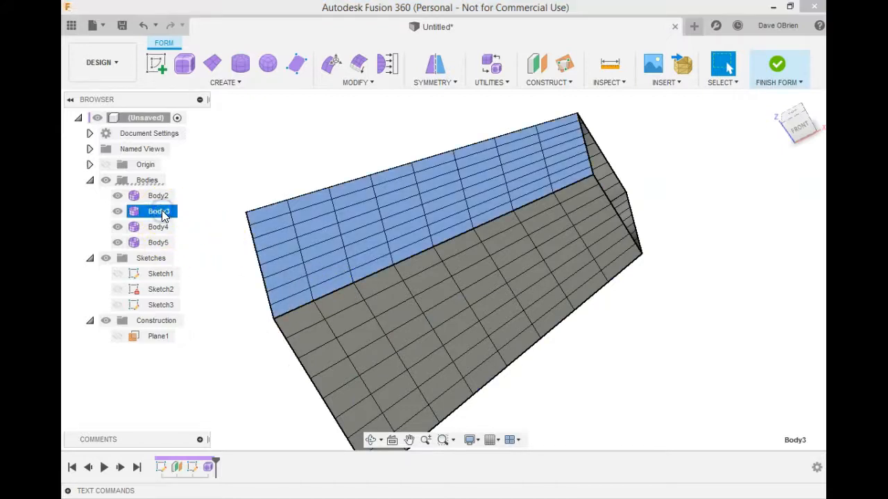
{"action": "left_click", "coordinate": [159, 229]}
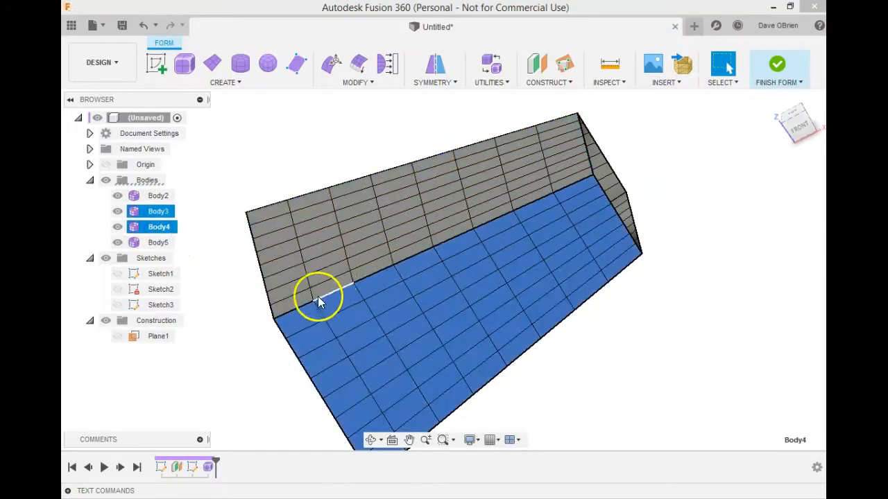
{"action": "left_click", "coordinate": [257, 347]}
Merge the full row of lengthwise boundary edges where Body3 meets Body4, without maintaining crease edges
{"action": "left_click", "coordinate": [360, 82]}
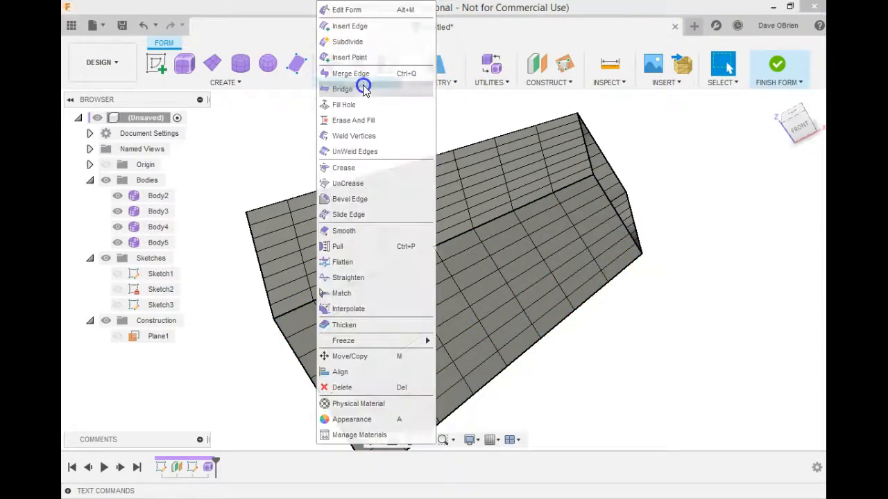
{"action": "left_click", "coordinate": [351, 74]}
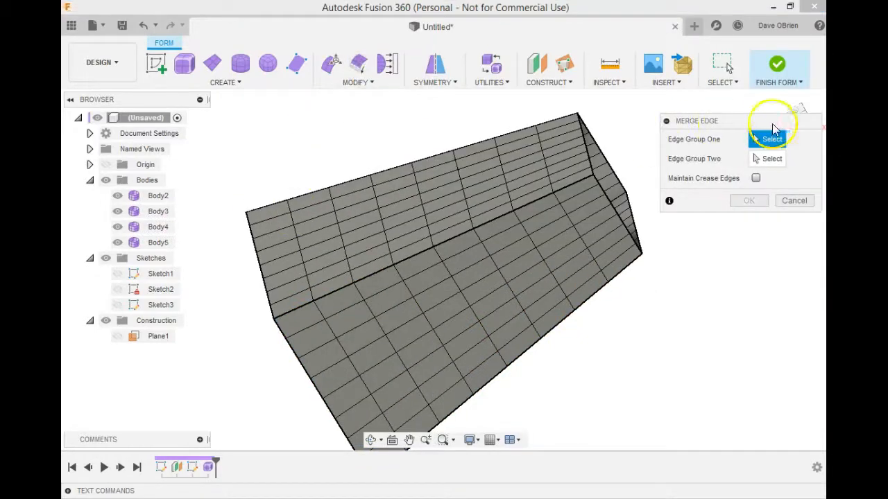
{"action": "double_click", "coordinate": [487, 220]}
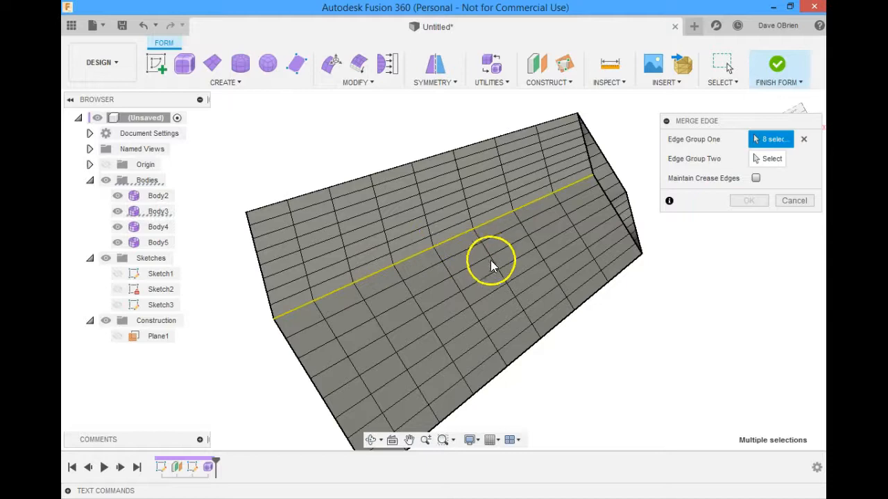
{"action": "left_click", "coordinate": [784, 161]}
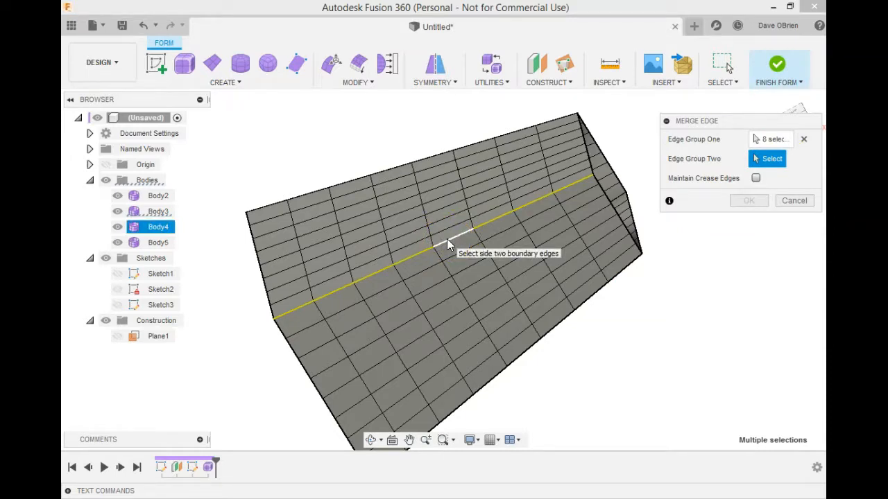
{"action": "left_click", "coordinate": [770, 141]}
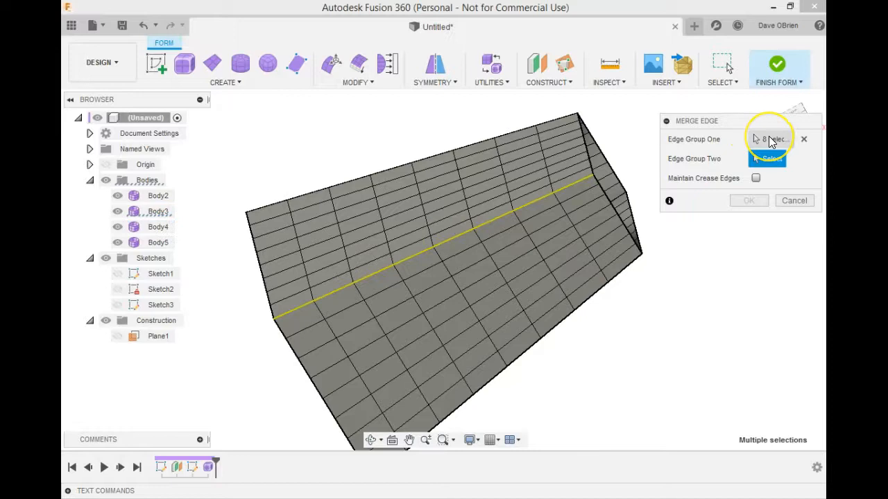
{"action": "left_click", "coordinate": [586, 189]}
{"action": "left_click", "coordinate": [442, 237]}
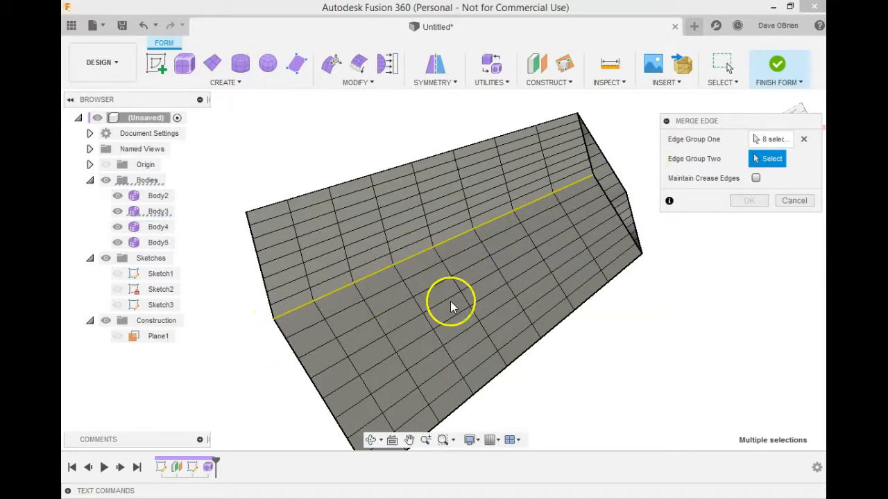
{"action": "left_click", "coordinate": [450, 238]}
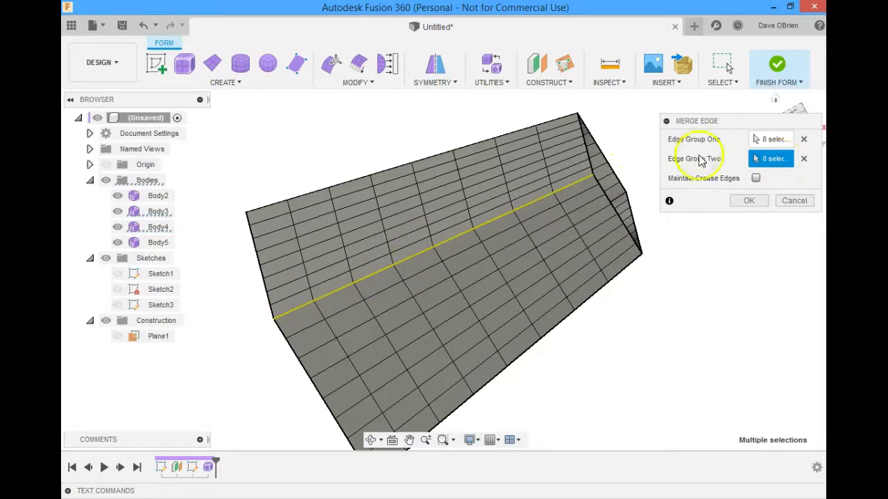
{"action": "left_click", "coordinate": [749, 200]}
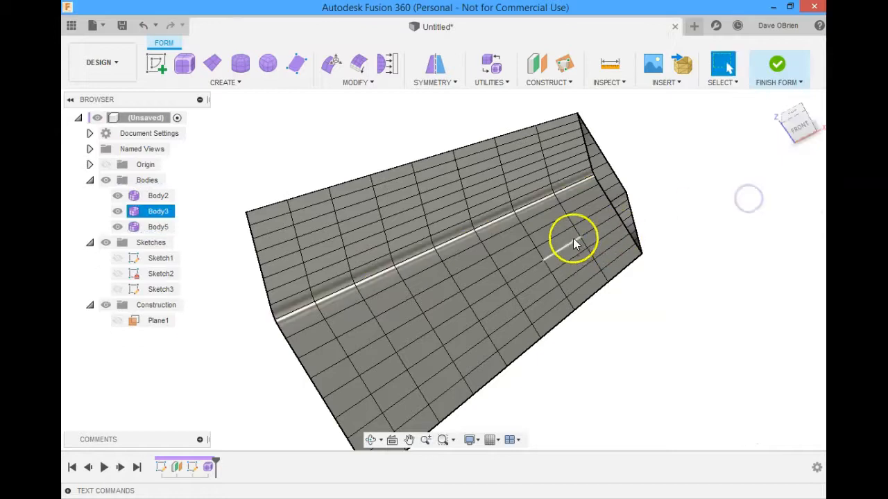
Examine the merged corner and which sides of the loft Body2, Body3 and Body5 cover
{"action": "middle_click_drag", "start_coordinate": [307, 319], "coordinate": [340, 293], "text": "shift"}
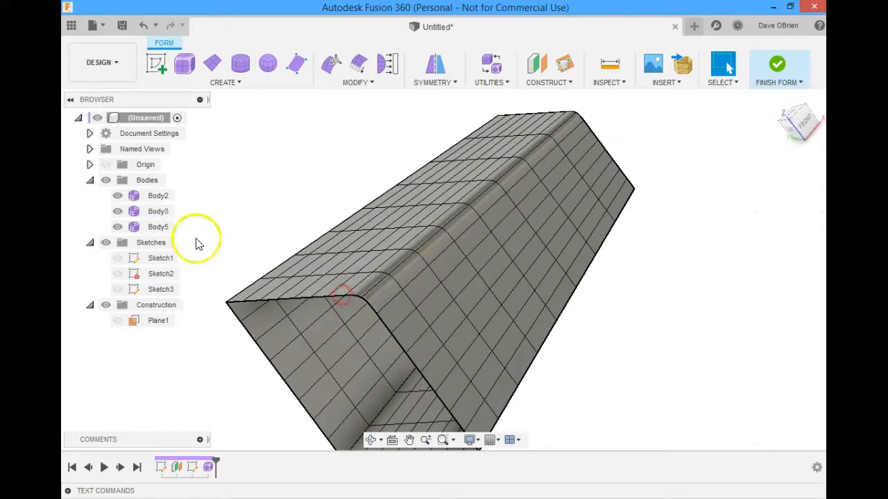
{"action": "left_click", "coordinate": [158, 197]}
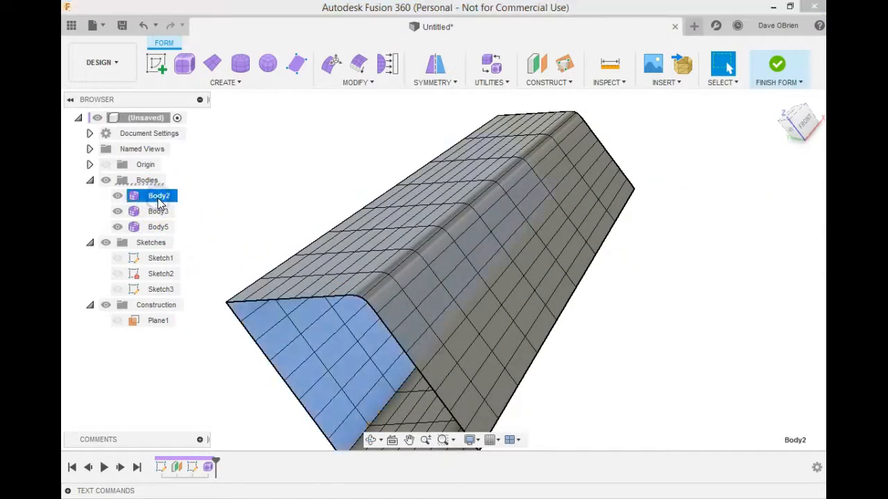
{"action": "left_click", "coordinate": [158, 212]}
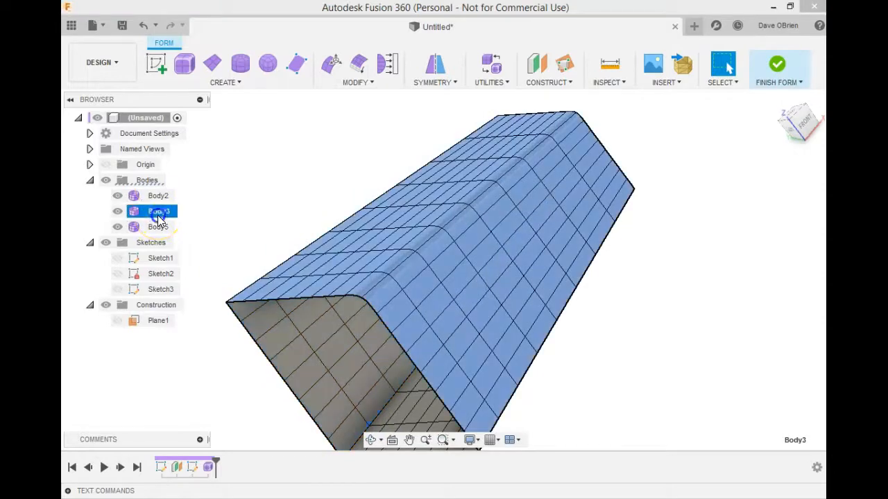
{"action": "left_click", "coordinate": [158, 227]}
{"action": "left_click", "coordinate": [307, 173]}
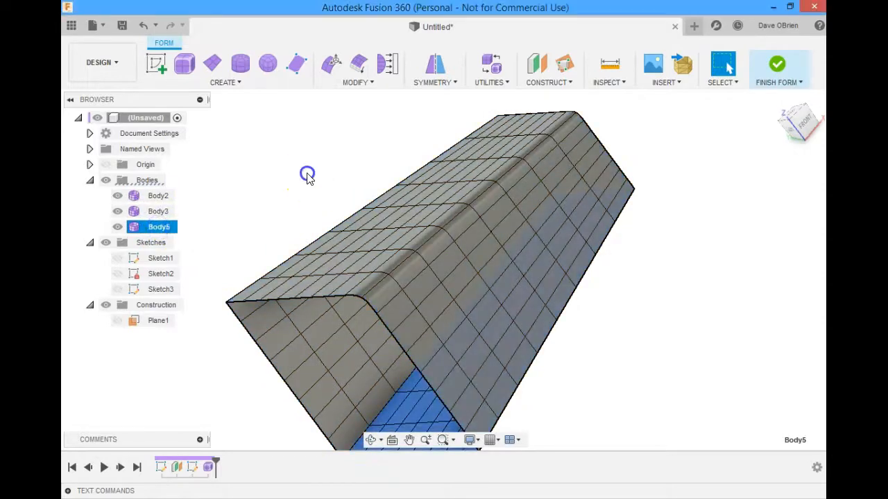
{"action": "left_click", "coordinate": [152, 213]}
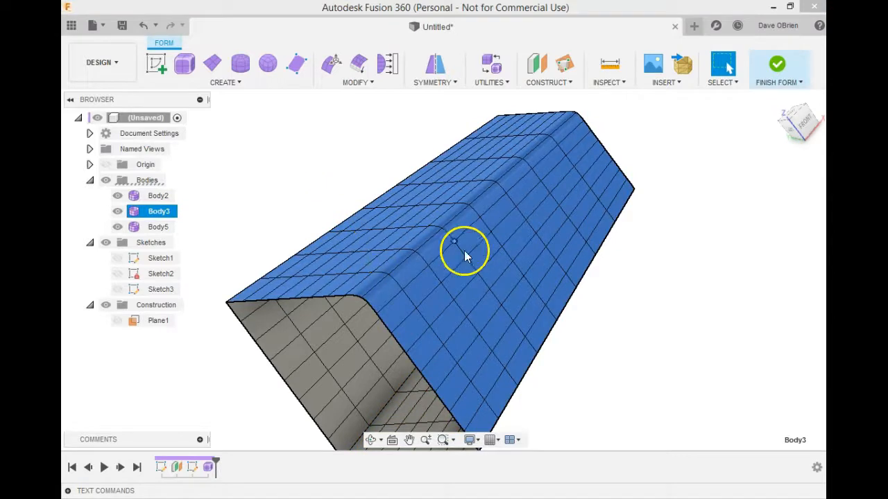
Merge the full row of lengthwise boundary edges where Body5 meets Body3, without maintaining crease edges
{"action": "middle_click_drag", "start_coordinate": [460, 282], "coordinate": [365, 199], "text": "shift"}
{"action": "left_click", "coordinate": [223, 202]}
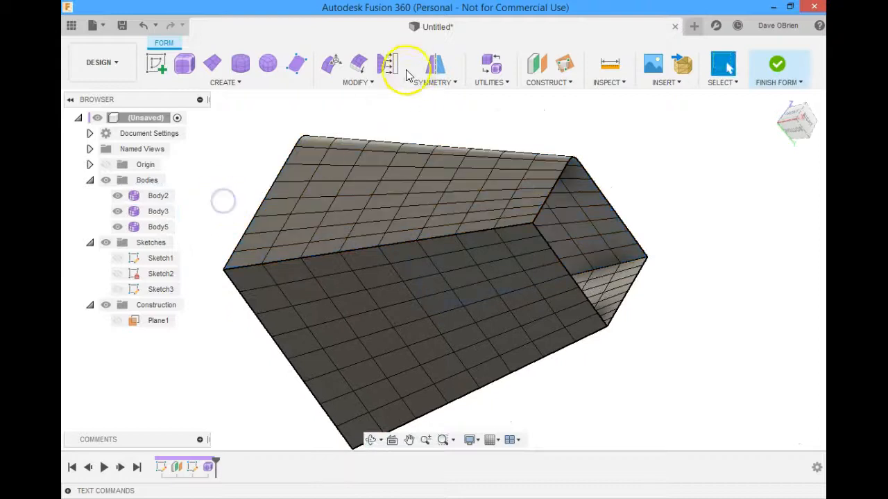
{"action": "right_click", "coordinate": [277, 122]}
{"action": "left_click", "coordinate": [301, 129]}
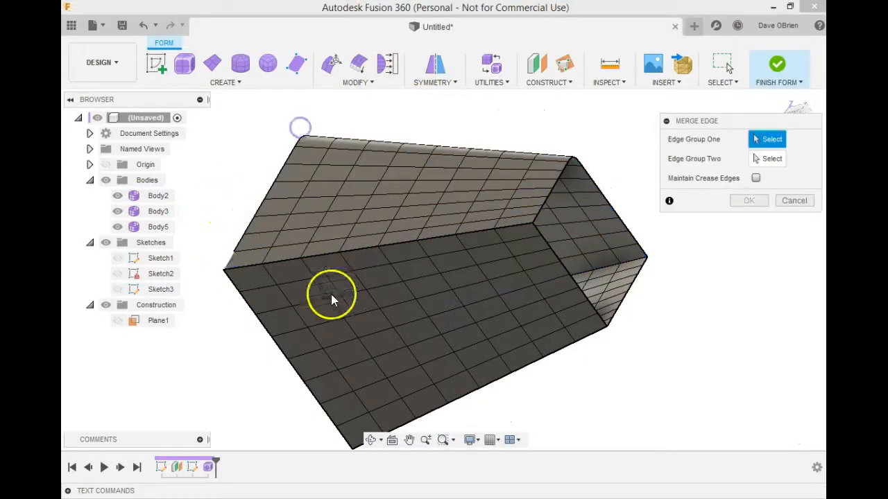
{"action": "double_click", "coordinate": [357, 254]}
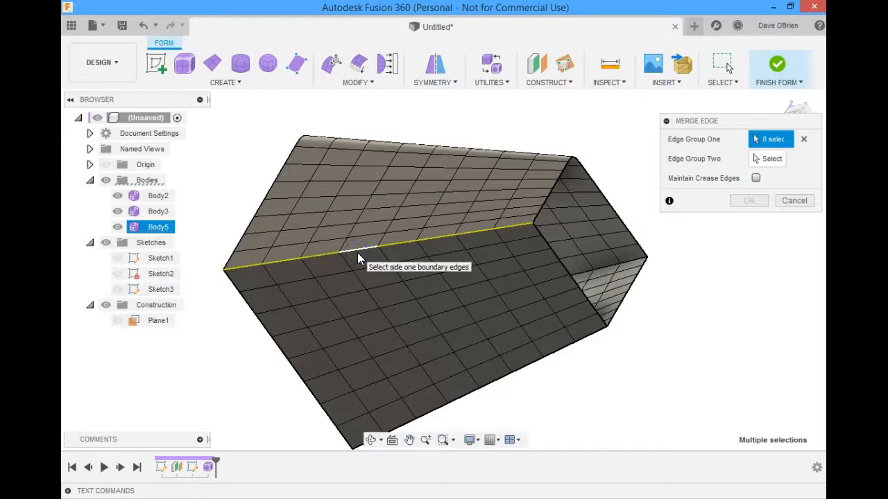
{"action": "left_click", "coordinate": [770, 159]}
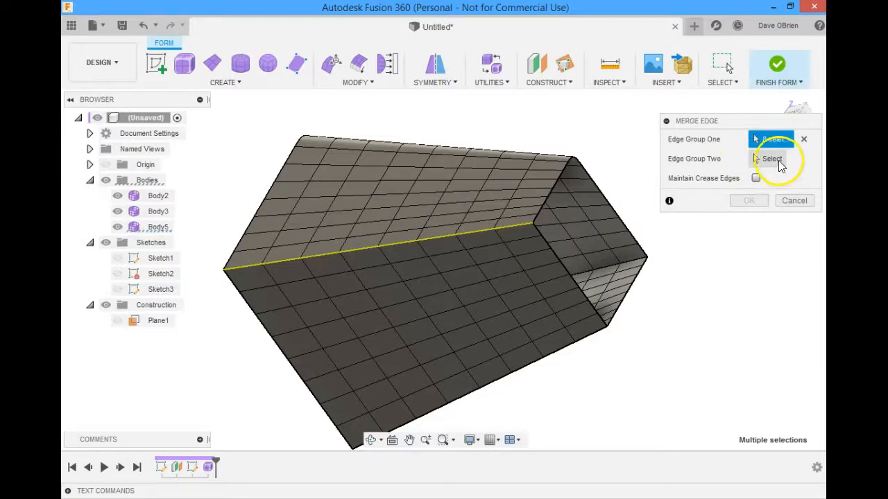
{"action": "double_click", "coordinate": [363, 251]}
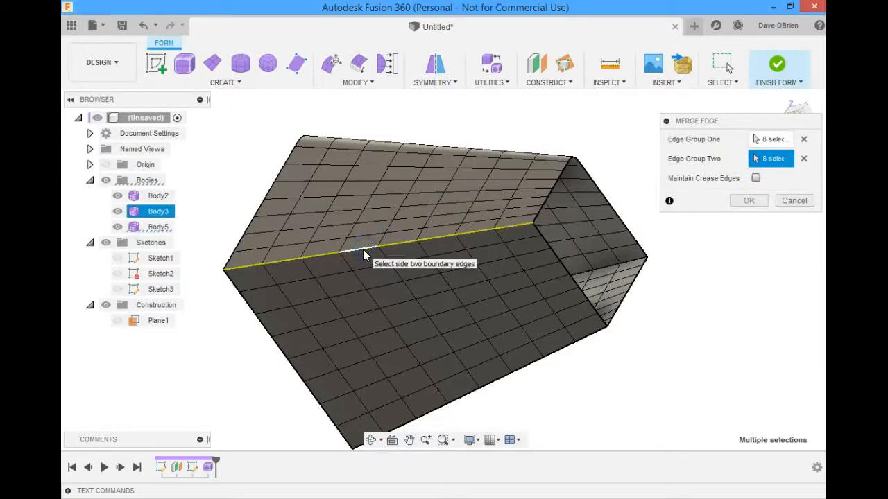
{"action": "left_click", "coordinate": [748, 200]}
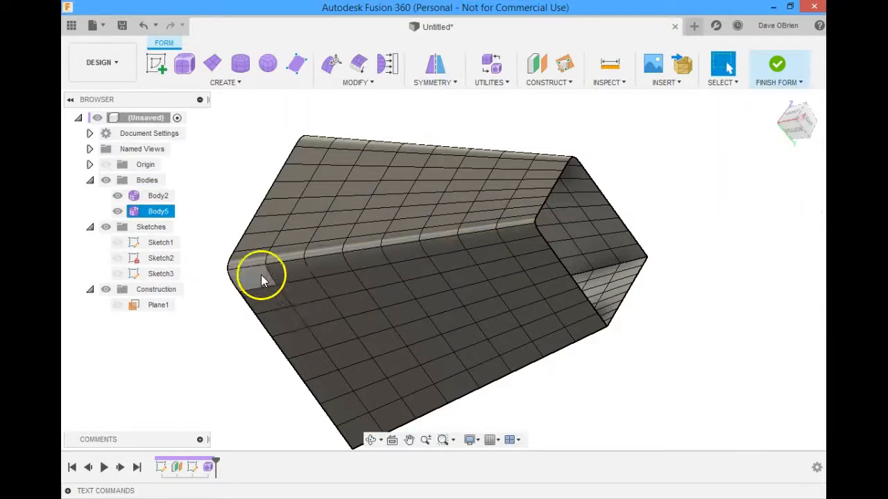
Merge the full row of lengthwise boundary edges where Body2 meets Body5, with Maintain Crease Edges enabled
{"action": "middle_click_drag", "start_coordinate": [548, 358], "coordinate": [469, 268], "text": "shift"}
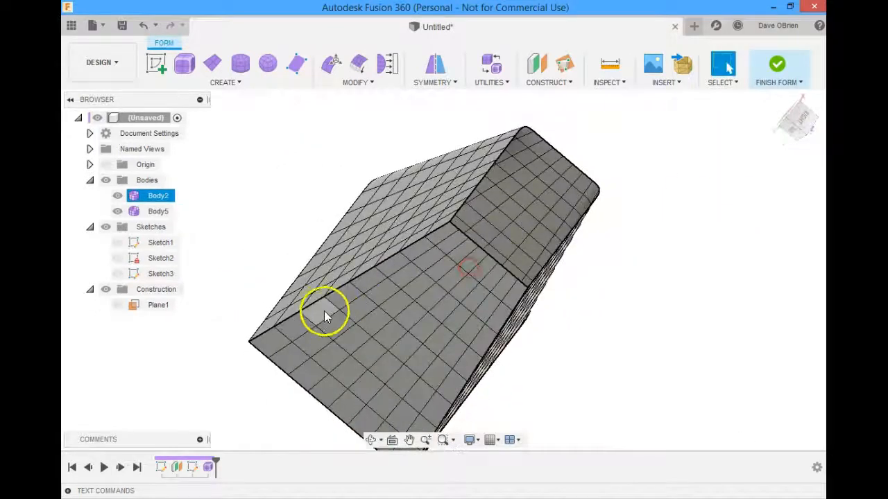
{"action": "right_click", "coordinate": [301, 169]}
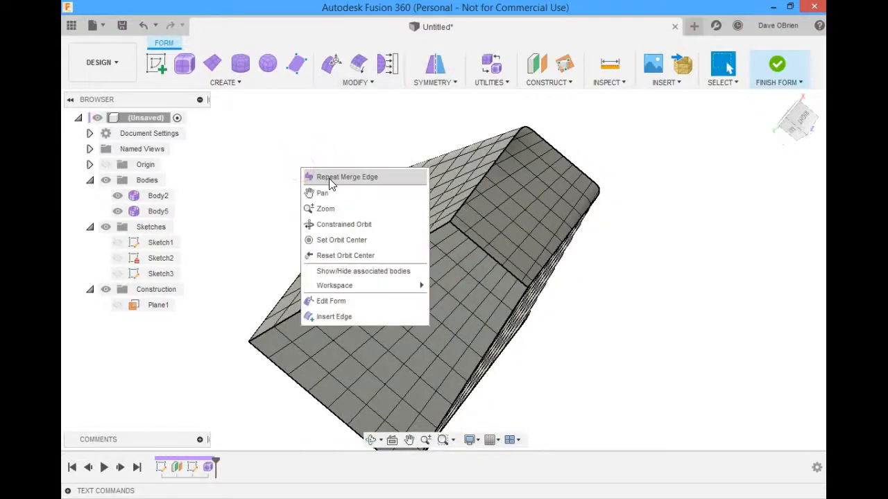
{"action": "left_click", "coordinate": [331, 179]}
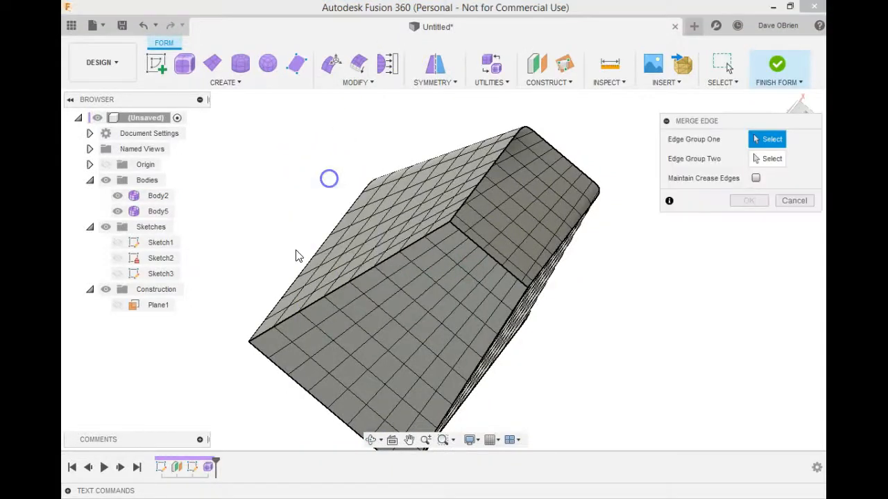
{"action": "double_click", "coordinate": [314, 308]}
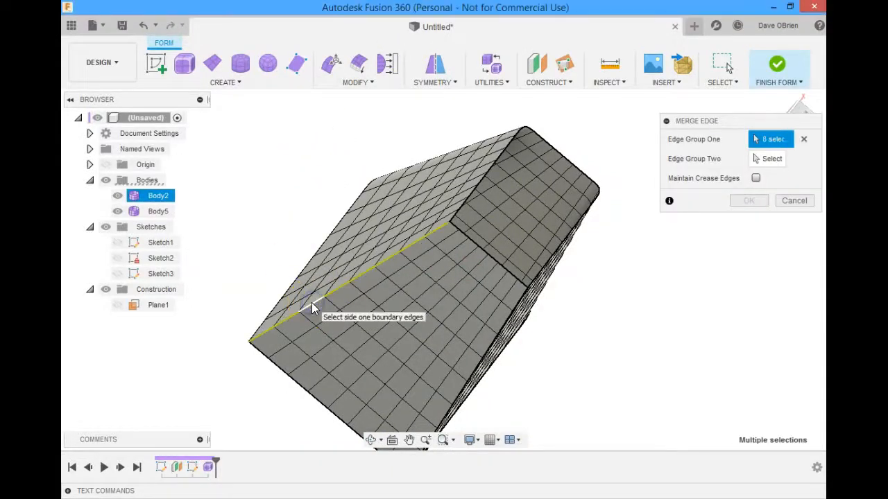
{"action": "left_click", "coordinate": [766, 159]}
{"action": "double_click", "coordinate": [363, 279]}
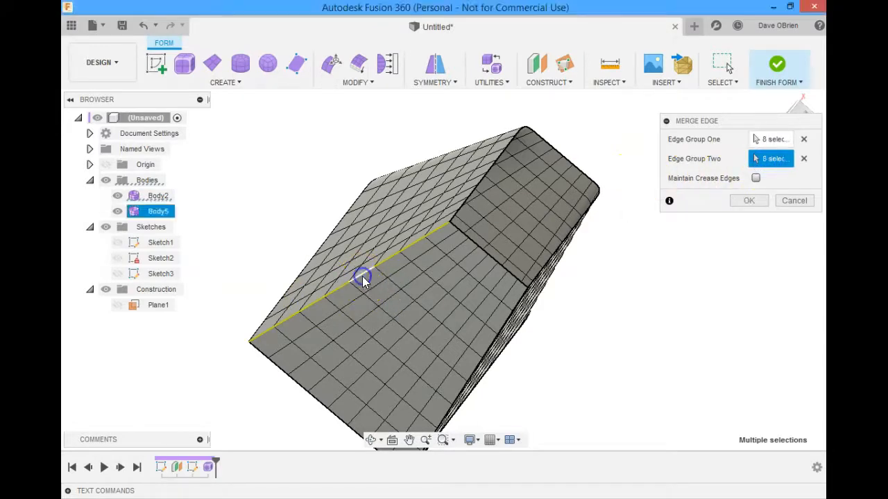
{"action": "left_click", "coordinate": [755, 178]}
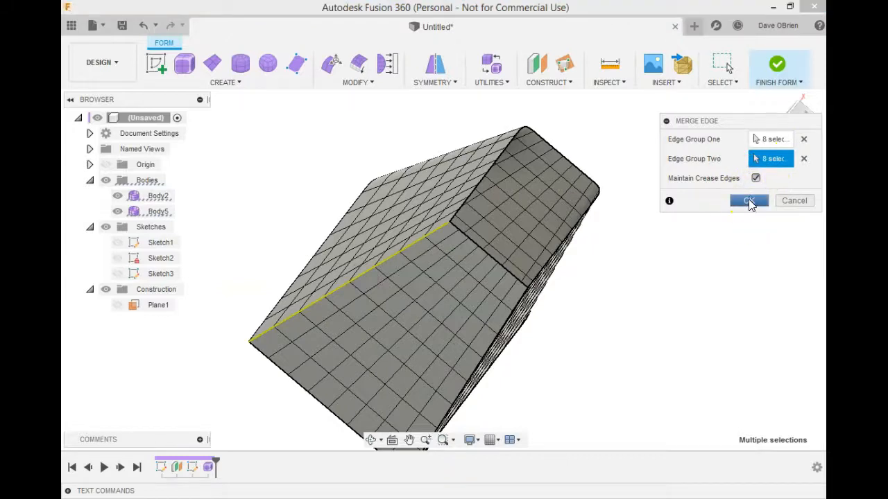
{"action": "left_click", "coordinate": [749, 201]}
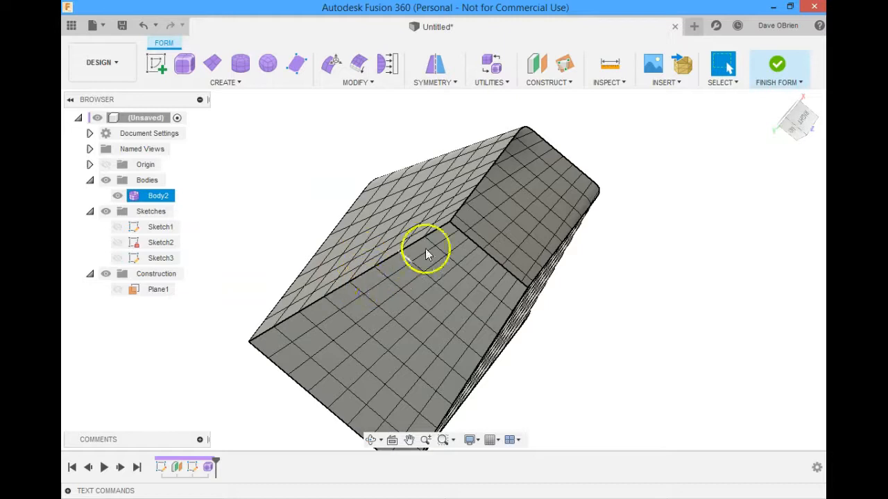
{"action": "middle_click_drag", "start_coordinate": [329, 305], "coordinate": [345, 284], "text": "shift"}
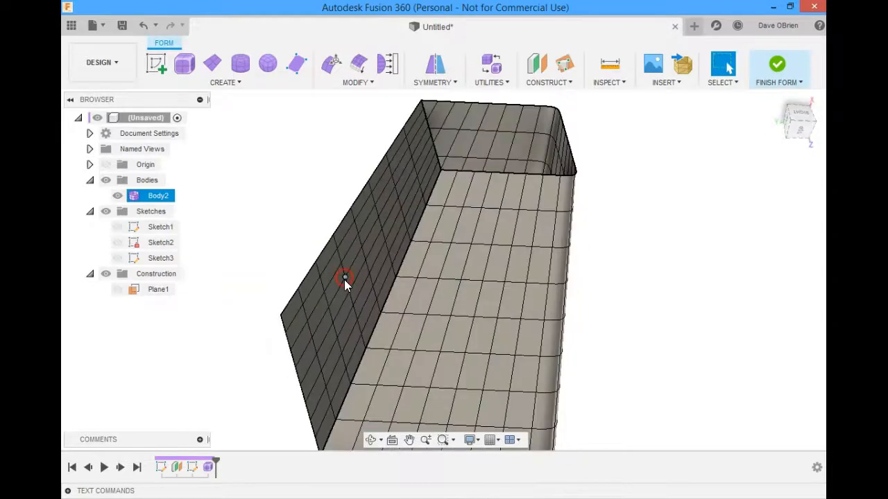
{"action": "right_click", "coordinate": [307, 166]}
{"action": "left_click", "coordinate": [338, 177]}
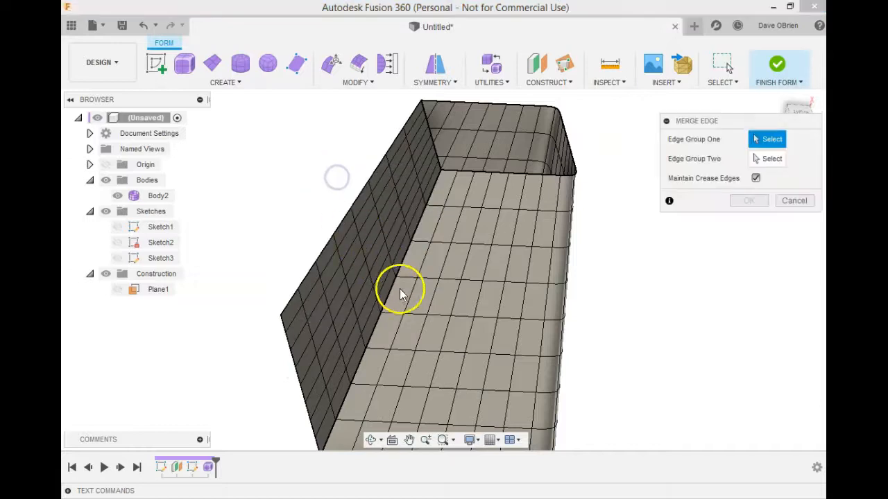
{"action": "double_click", "coordinate": [389, 293]}
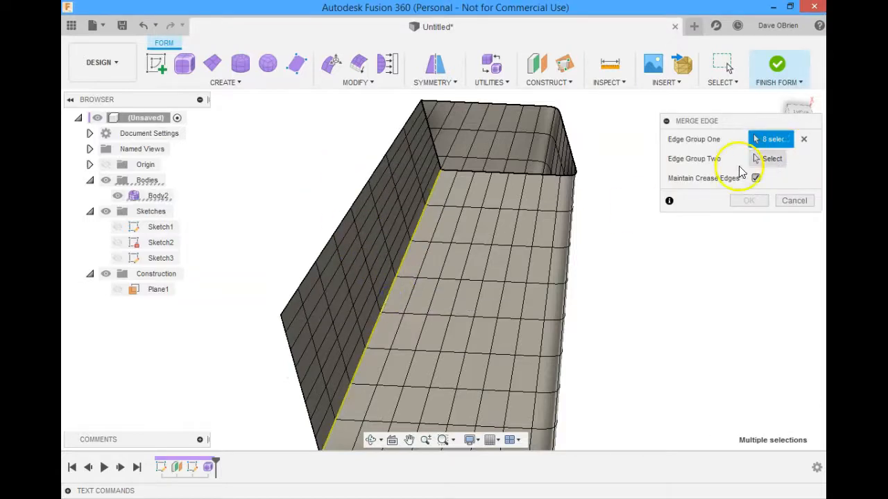
{"action": "left_click", "coordinate": [762, 159]}
{"action": "double_click", "coordinate": [390, 296]}
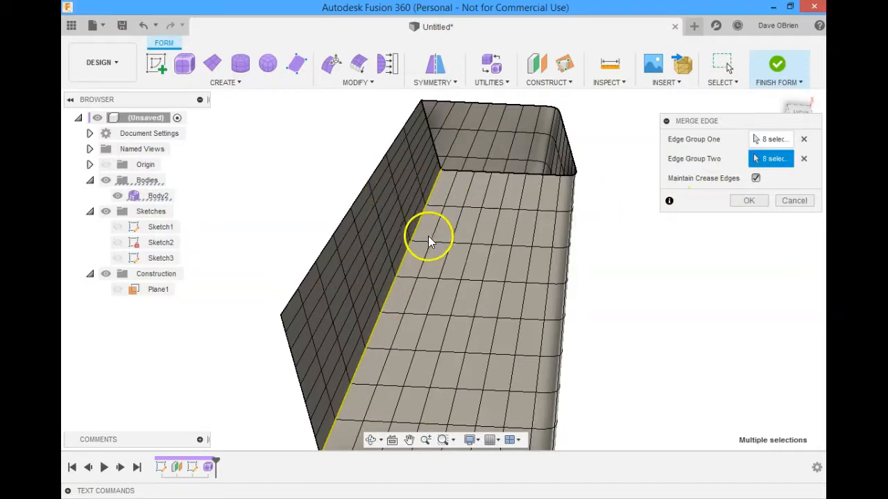
{"action": "left_click", "coordinate": [795, 202]}
Test the remaining unmerged corner by pushing a face beside it inward with Edit Form, without keeping the change
{"action": "middle_click_drag", "start_coordinate": [638, 299], "coordinate": [718, 297], "text": "shift"}
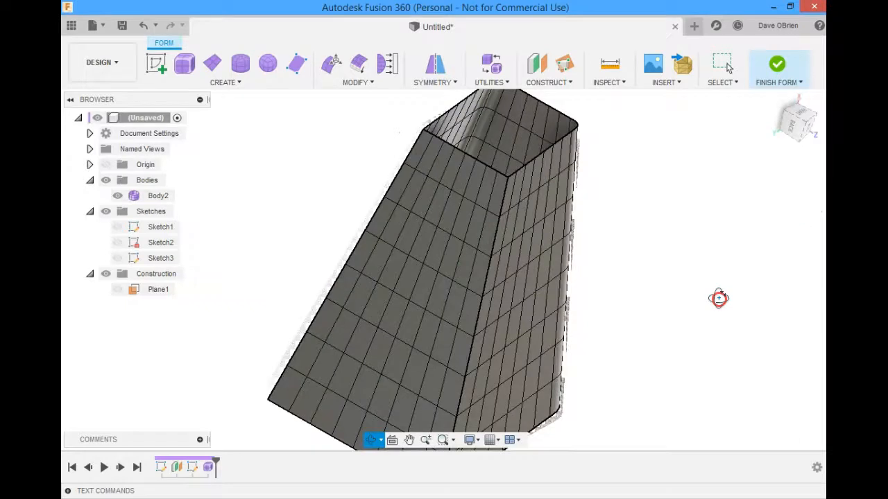
{"action": "left_click", "coordinate": [331, 64]}
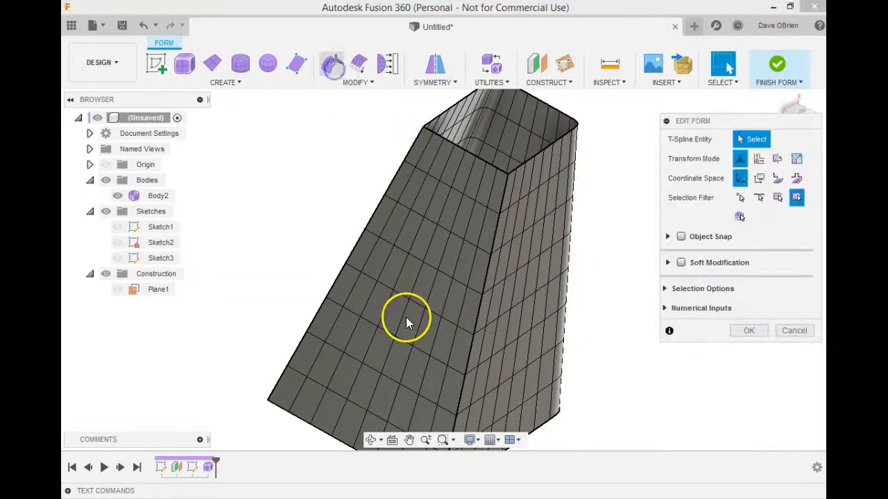
{"action": "left_click", "coordinate": [469, 312]}
{"action": "left_click_drag", "start_coordinate": [501, 326], "coordinate": [484, 314]}
{"action": "middle_click_drag", "start_coordinate": [488, 323], "coordinate": [486, 315]}
{"action": "scroll", "coordinate": [485, 323], "scroll_direction": "up", "scroll_amount": 3}
{"action": "scroll", "coordinate": [486, 315], "scroll_direction": "down", "scroll_amount": 2}
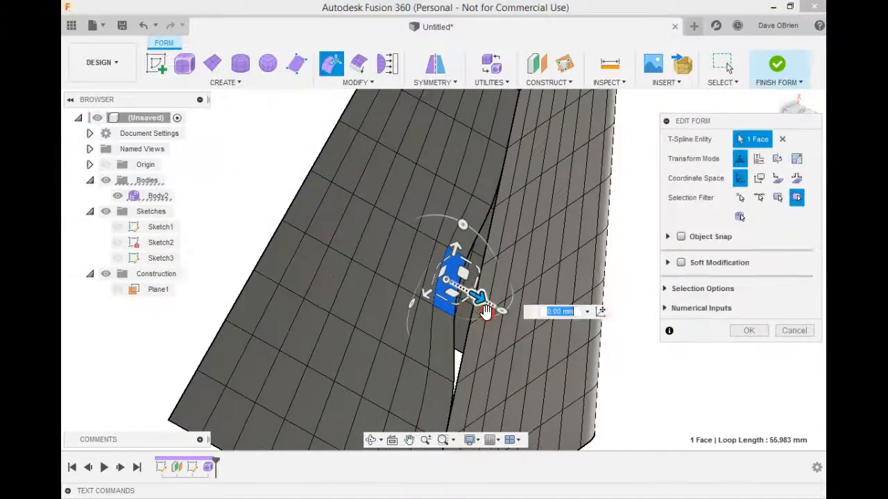
{"action": "key", "text": "Escape"}
{"action": "left_click", "coordinate": [640, 267]}
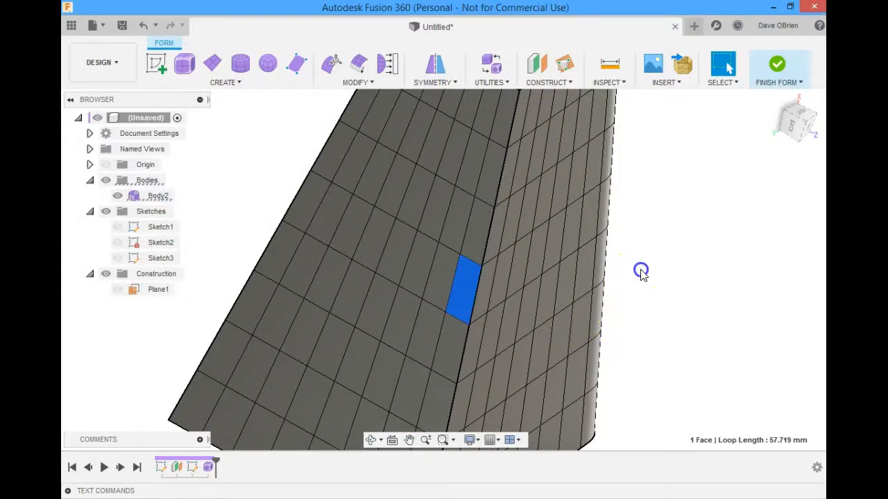
Merge the two rows of boundary edges along the last open lengthwise corner of Body2, maintaining crease edges
{"action": "right_click", "coordinate": [255, 154]}
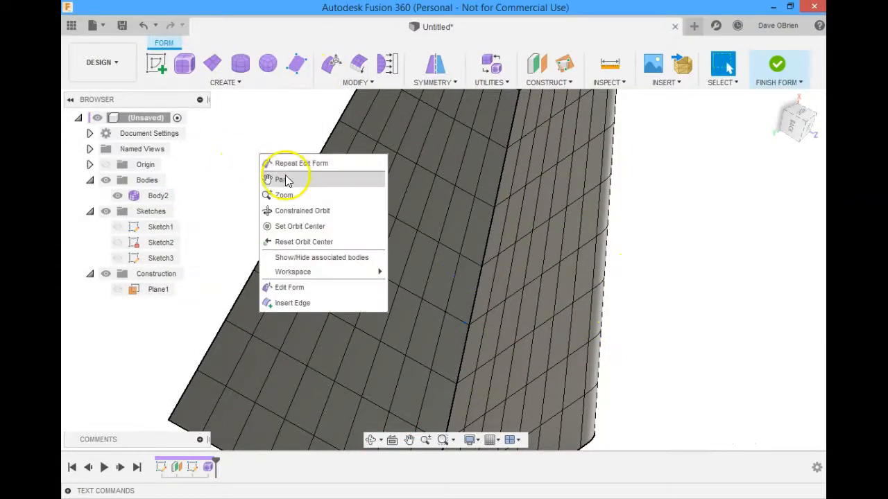
{"action": "left_click", "coordinate": [286, 163]}
{"action": "left_click", "coordinate": [343, 82]}
{"action": "left_click", "coordinate": [352, 71]}
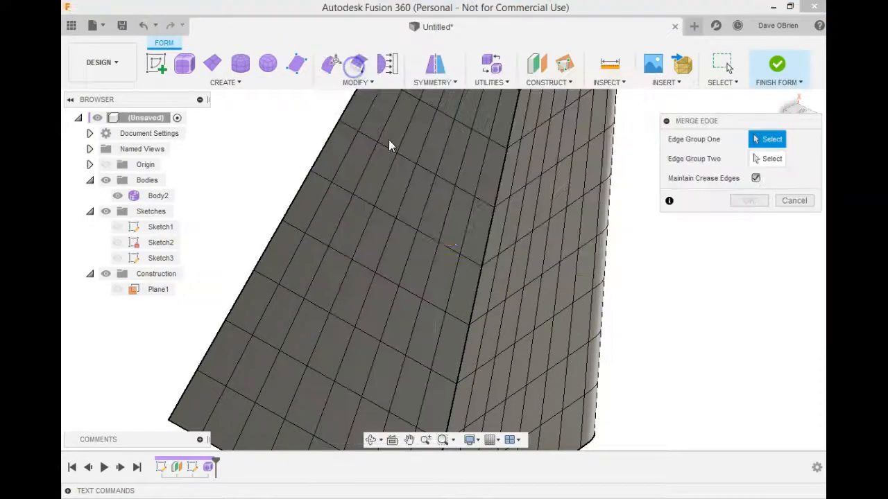
{"action": "double_click", "coordinate": [480, 281]}
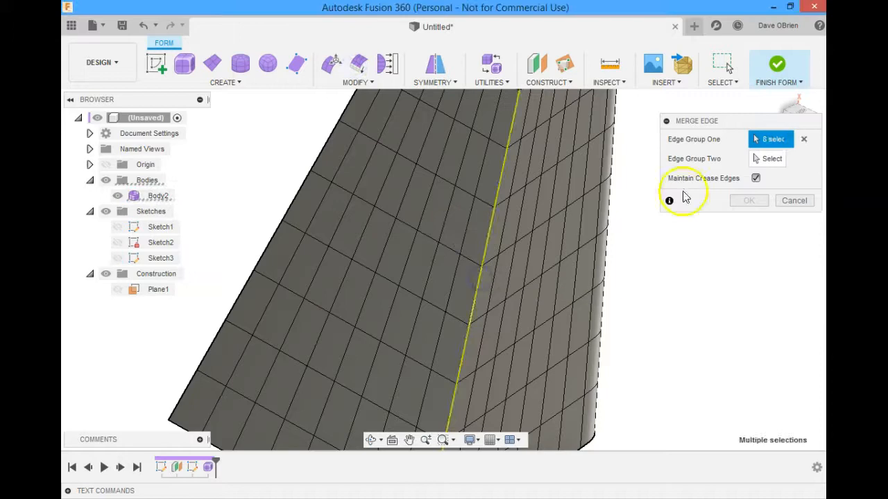
{"action": "left_click", "coordinate": [767, 158]}
{"action": "double_click", "coordinate": [472, 294]}
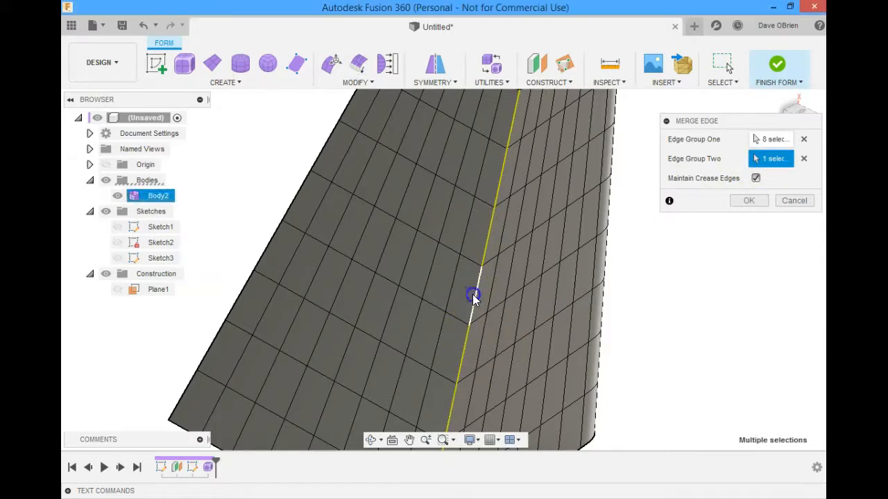
{"action": "left_click", "coordinate": [742, 199]}
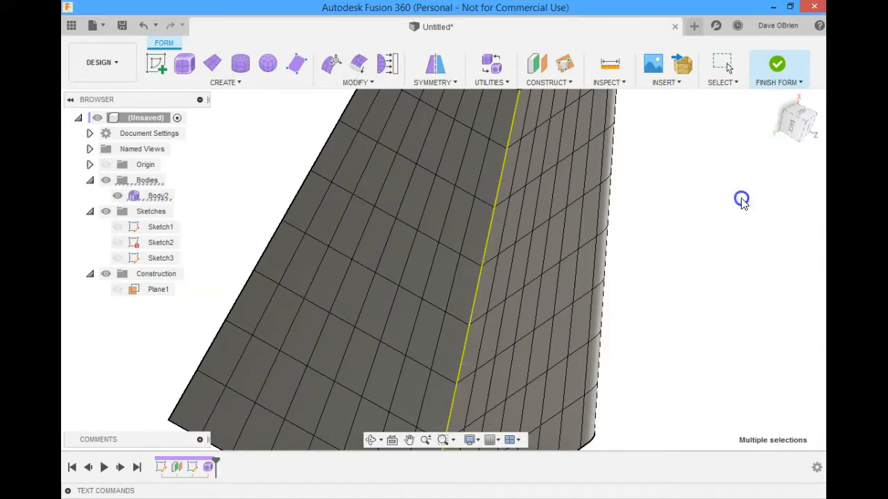
Test the merged corner by pushing an adjacent face inward about 13.8 mm with Edit Form, without keeping the change
{"action": "scroll", "coordinate": [624, 284], "scroll_direction": "down", "scroll_amount": 3}
{"action": "left_click", "coordinate": [519, 298]}
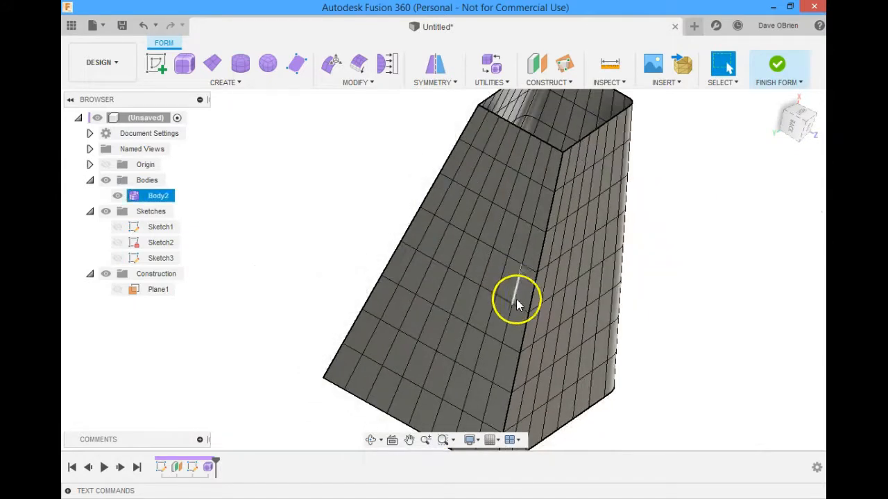
{"action": "left_click", "coordinate": [328, 63]}
{"action": "mouse_move", "coordinate": [541, 290]}
{"action": "left_mouse_down"}
{"action": "mouse_move", "coordinate": [561, 307]}
{"action": "mouse_move", "coordinate": [506, 287]}
{"action": "mouse_move", "coordinate": [539, 301]}
{"action": "mouse_move", "coordinate": [527, 299]}
{"action": "left_mouse_up"}
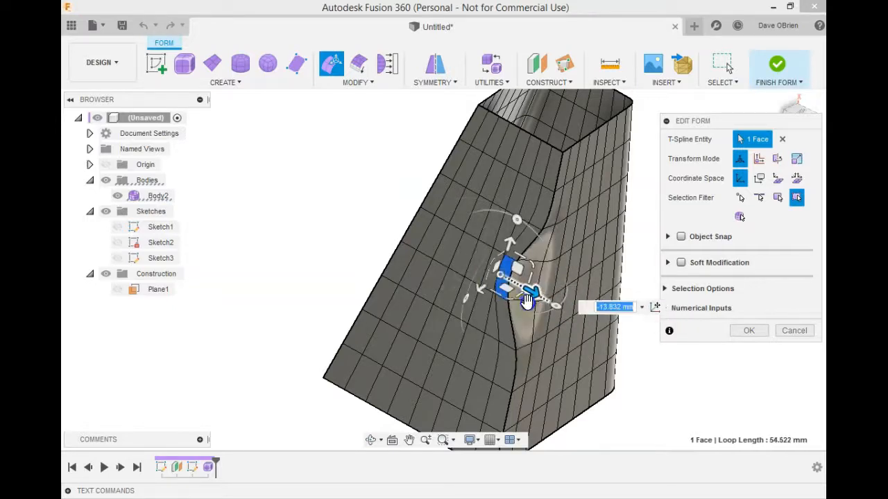
{"action": "key", "text": "Escape"}
{"action": "left_click", "coordinate": [224, 173]}
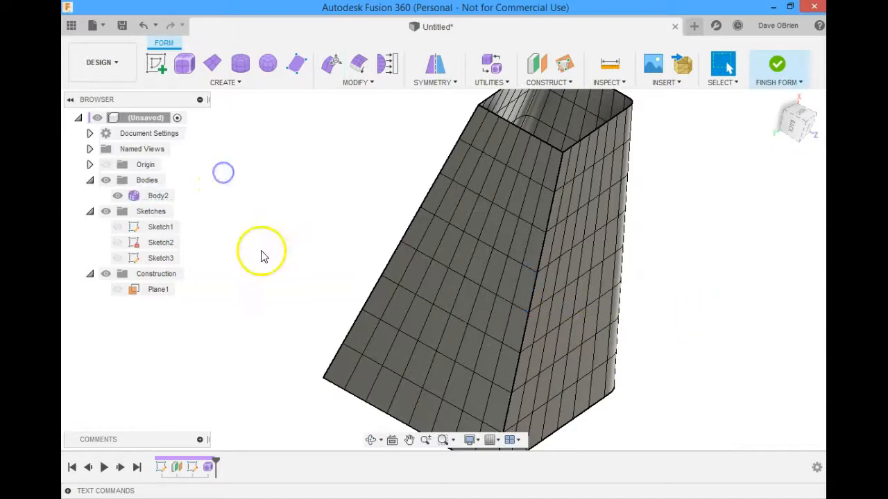
Scale the ring of 32 faces around the lower middle of Body2 outward by a factor of about 1.29
{"action": "left_click", "coordinate": [168, 198]}
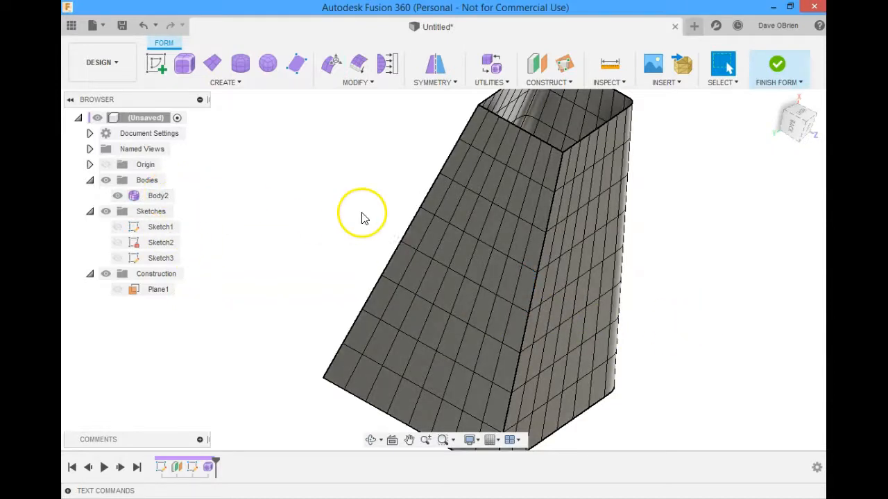
{"action": "double_click", "coordinate": [450, 297]}
{"action": "middle_click_drag", "start_coordinate": [449, 297], "coordinate": [433, 259], "text": "shift"}
{"action": "left_click", "coordinate": [330, 63]}
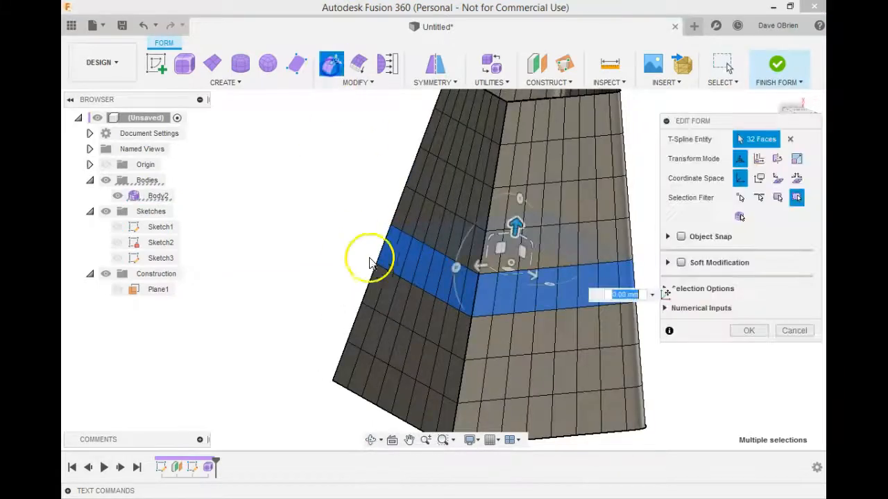
{"action": "mouse_move", "coordinate": [511, 264]}
{"action": "left_mouse_down"}
{"action": "mouse_move", "coordinate": [511, 254]}
{"action": "mouse_move", "coordinate": [521, 277]}
{"action": "mouse_move", "coordinate": [511, 256]}
{"action": "left_mouse_up"}
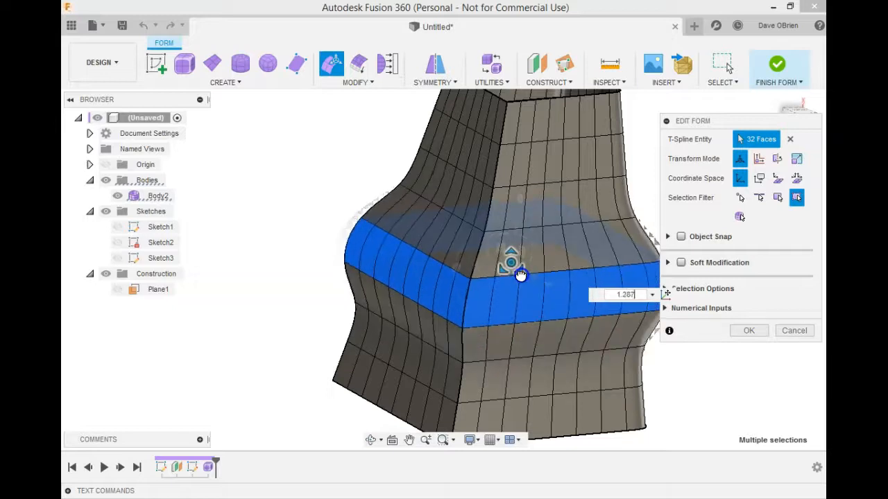
{"action": "left_click", "coordinate": [745, 331]}
{"action": "left_click", "coordinate": [259, 166]}
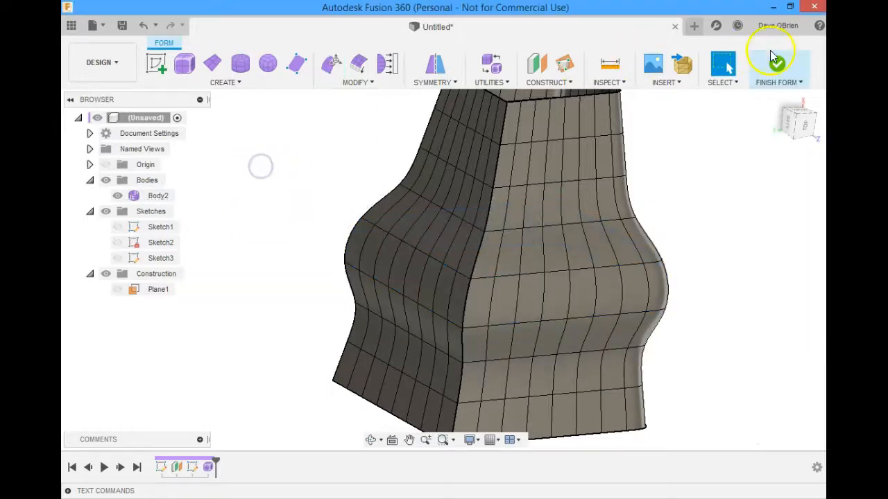
Finish the form and examine the converted body along its sides and narrow end
{"action": "left_click", "coordinate": [777, 64]}
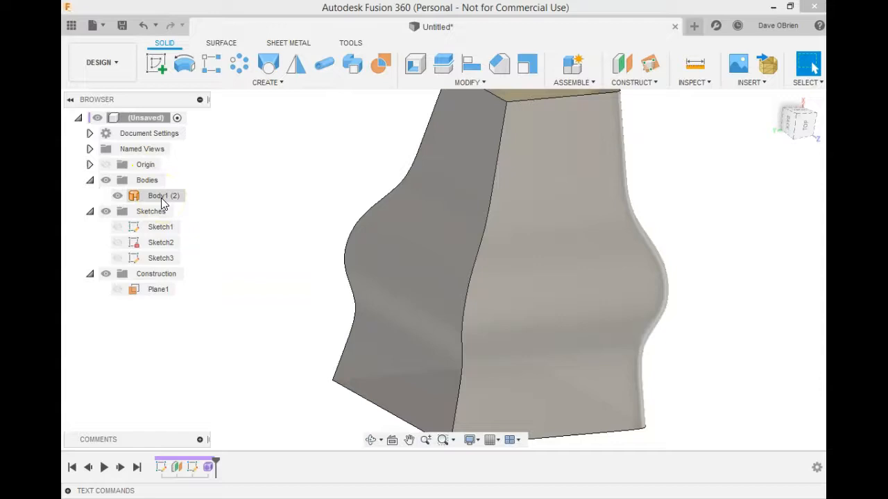
{"action": "left_click", "coordinate": [158, 196]}
{"action": "middle_click_drag", "start_coordinate": [462, 131], "coordinate": [477, 201], "text": "shift"}
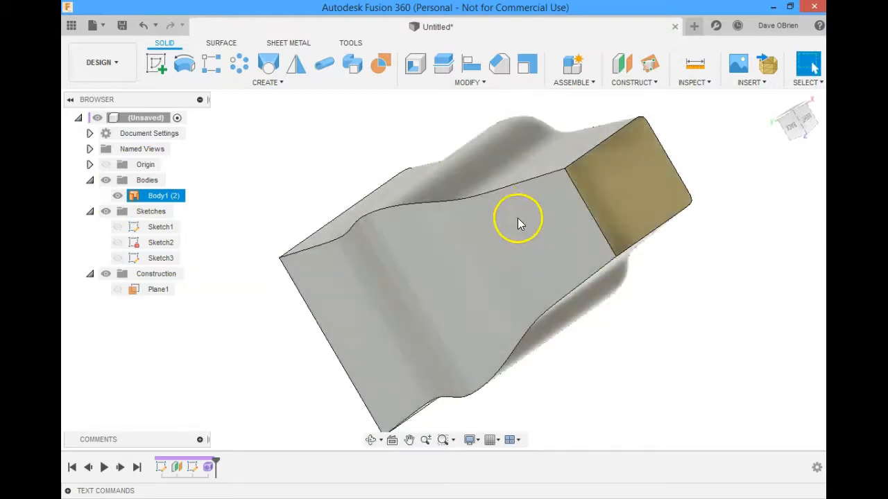
Thicken the surface Body1 by -2 mm on one side as a new body with chain selection
{"action": "middle_click_drag", "start_coordinate": [503, 300], "coordinate": [489, 270], "text": "shift"}
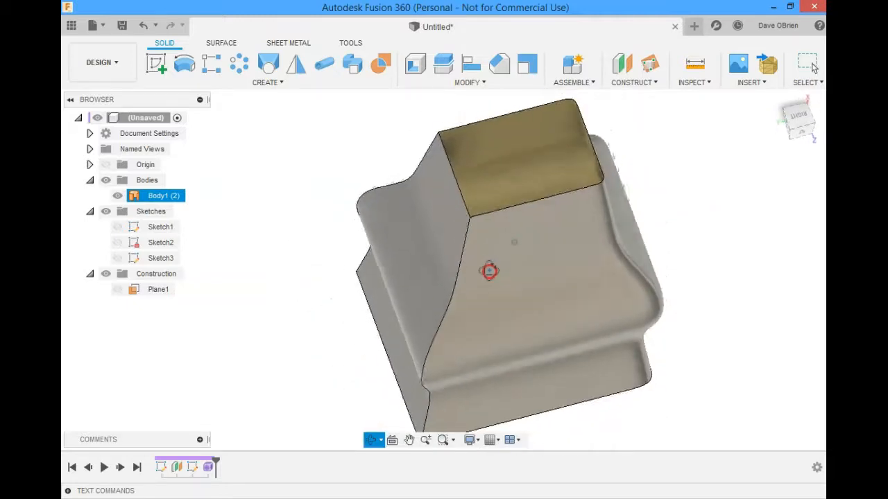
{"action": "key", "text": "Escape"}
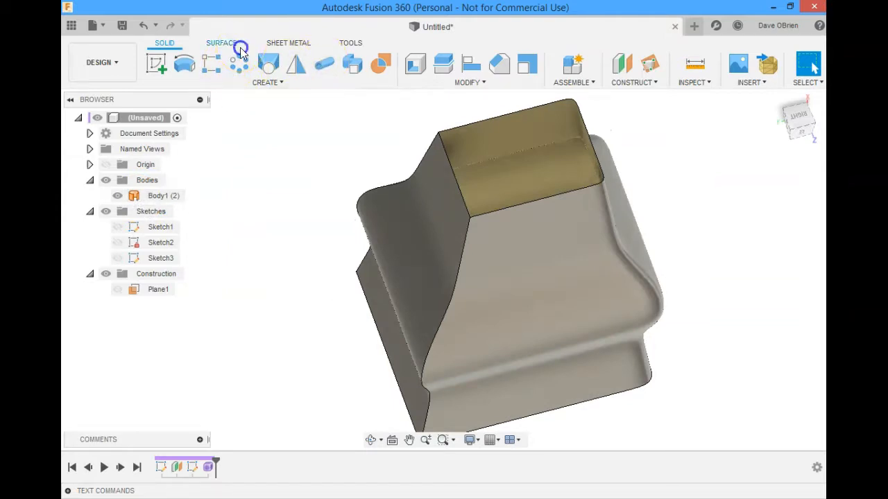
{"action": "left_click", "coordinate": [236, 45]}
{"action": "left_click", "coordinate": [292, 64]}
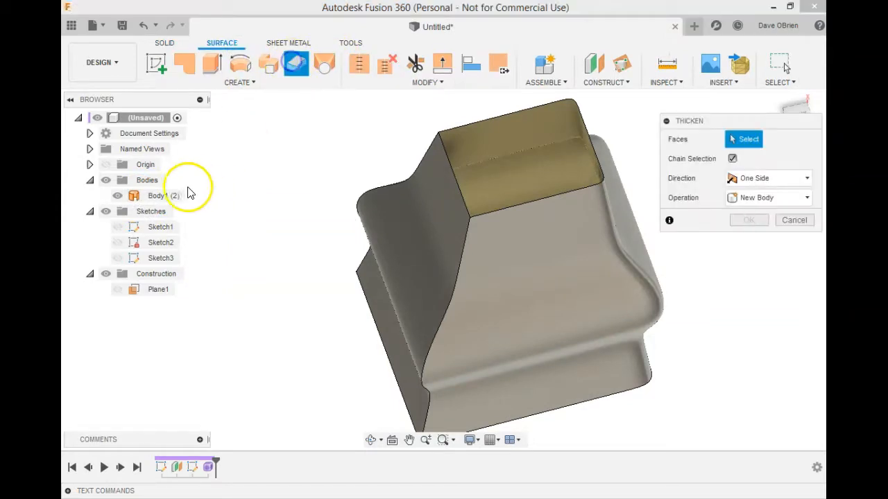
{"action": "left_click", "coordinate": [160, 196]}
{"action": "left_click", "coordinate": [486, 190]}
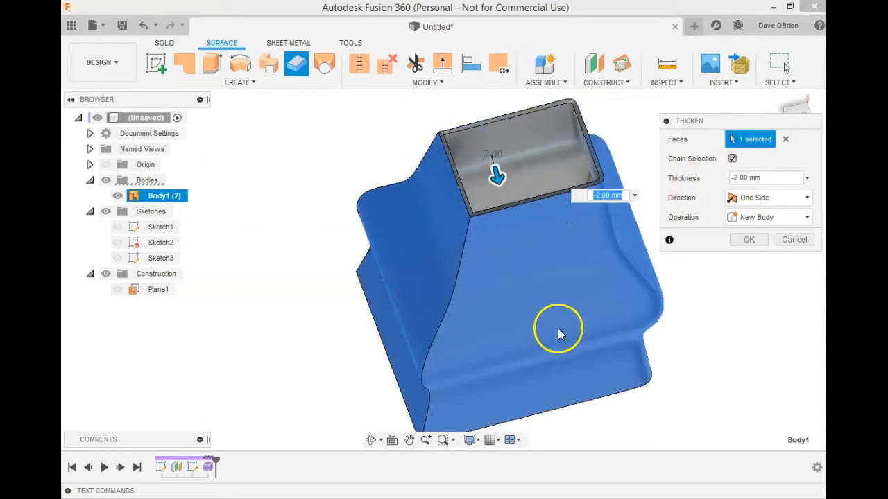
{"action": "middle_click_drag", "start_coordinate": [586, 313], "coordinate": [531, 307], "text": "shift"}
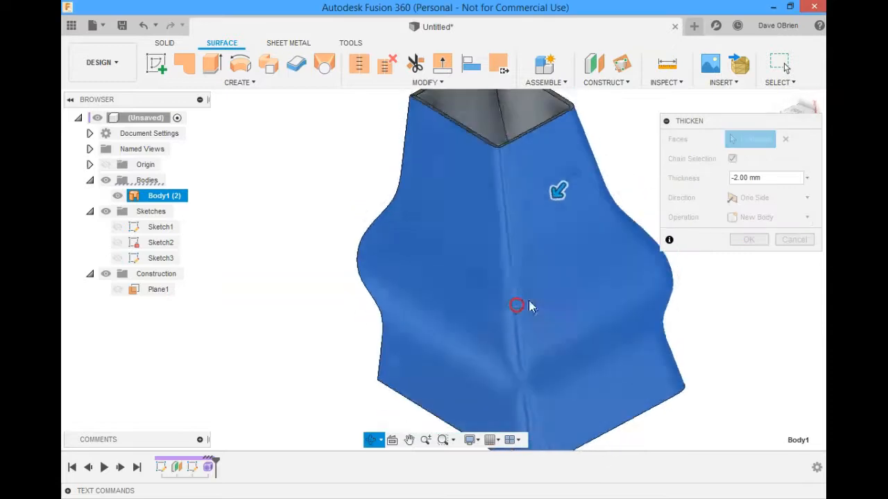
{"action": "left_click", "coordinate": [746, 240]}
Section the thickened body with the XY plane offset about 9.46 mm to inspect its walls, and hide the section analysis
{"action": "left_click", "coordinate": [358, 406]}
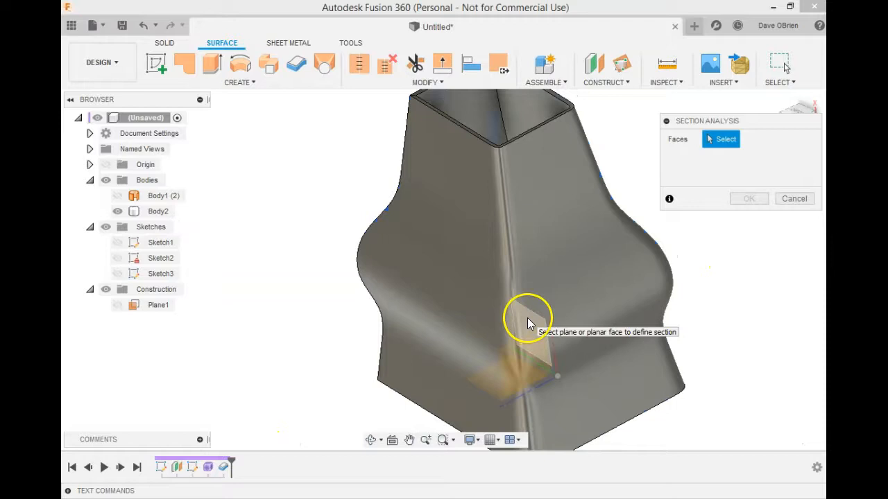
{"action": "left_click", "coordinate": [527, 318]}
{"action": "left_click_drag", "start_coordinate": [504, 348], "coordinate": [495, 372]}
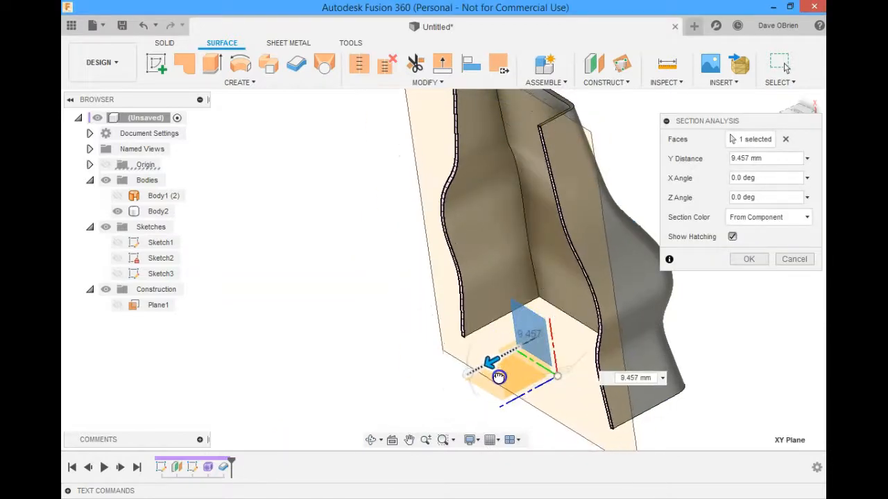
{"action": "left_click", "coordinate": [756, 262]}
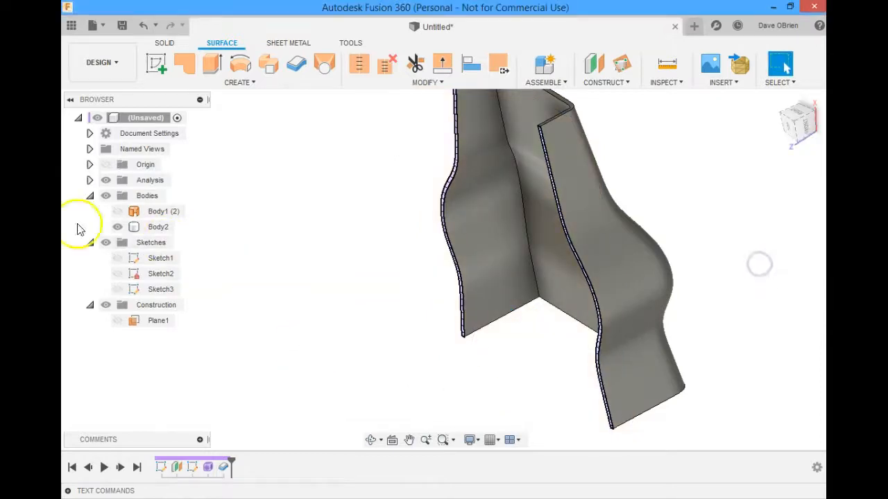
{"action": "left_click", "coordinate": [89, 180]}
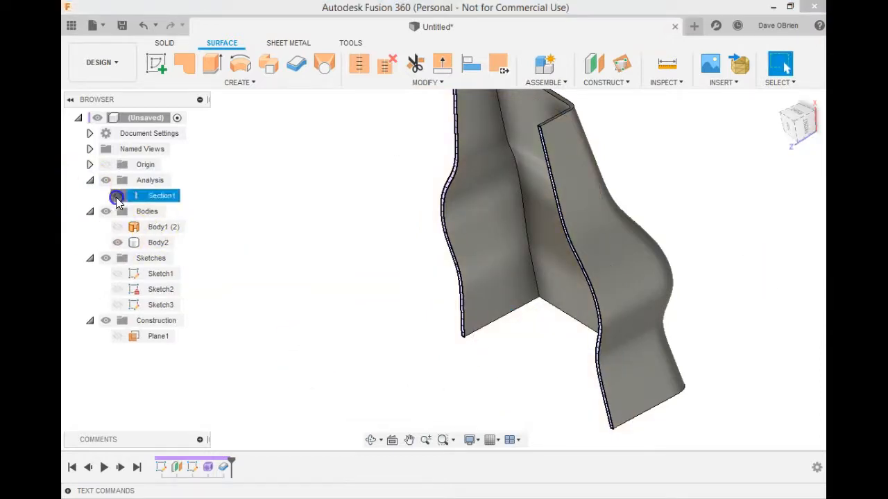
{"action": "left_click", "coordinate": [117, 196]}
{"action": "middle_click_drag", "start_coordinate": [309, 352], "coordinate": [335, 285], "text": "shift"}
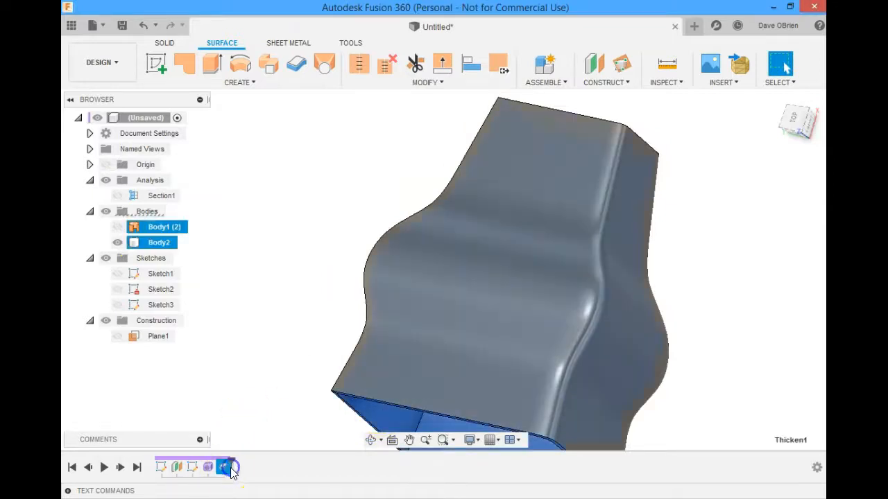
Remove the thicken feature from the timeline and reopen the form feature for editing
{"action": "left_click_drag", "start_coordinate": [233, 466], "coordinate": [183, 468]}
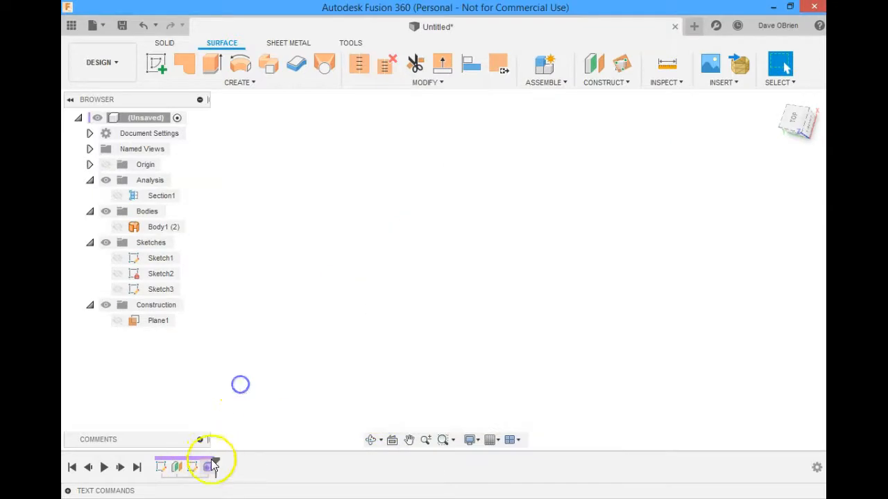
{"action": "right_click", "coordinate": [209, 467]}
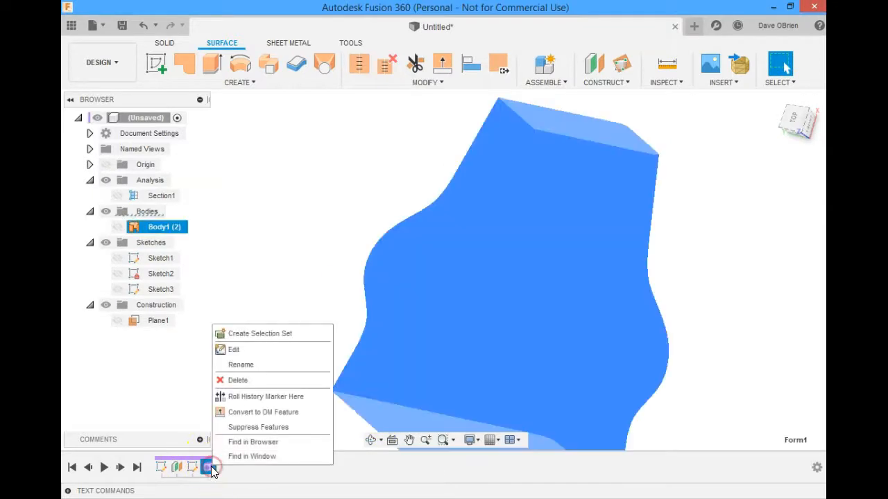
{"action": "left_click", "coordinate": [273, 349]}
Fill the wide open end of Body2 from its 32 boundary edges with Fill Hole in Collapse mode, maintaining crease edges
{"action": "middle_click_drag", "start_coordinate": [352, 341], "coordinate": [266, 235], "text": "shift"}
{"action": "scroll", "coordinate": [347, 176], "scroll_direction": "up", "scroll_amount": 3}
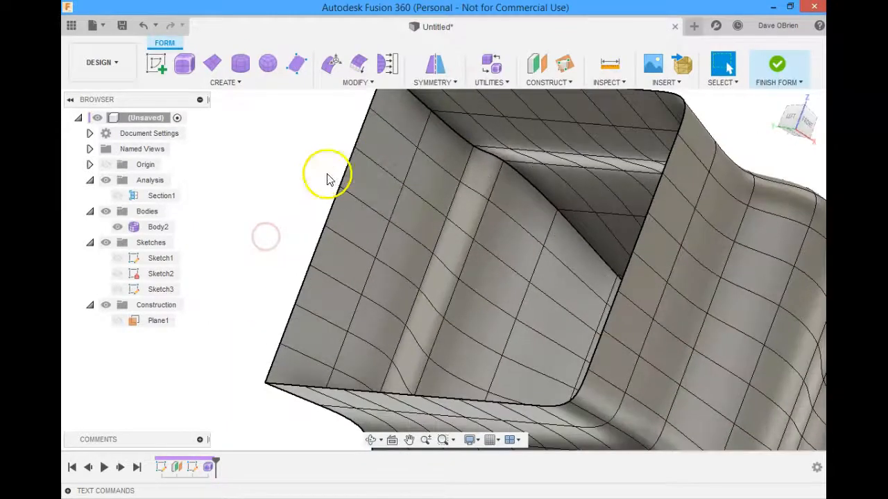
{"action": "double_click", "coordinate": [313, 250]}
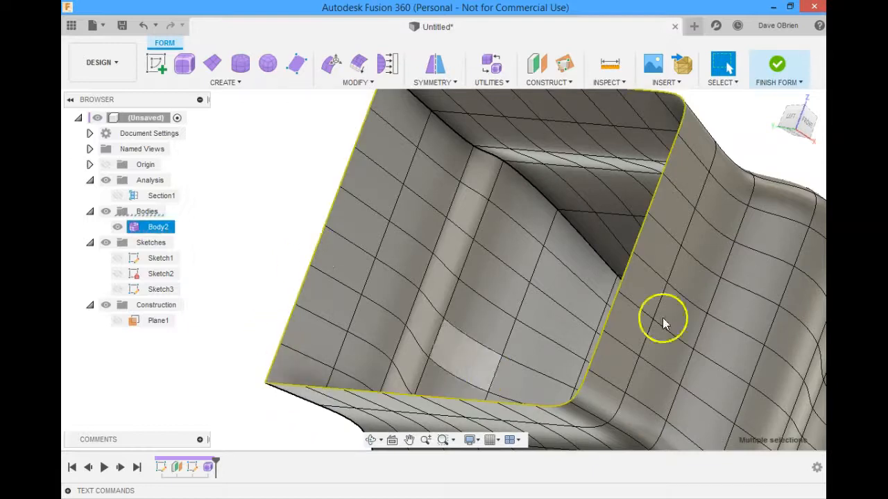
{"action": "left_click", "coordinate": [354, 81]}
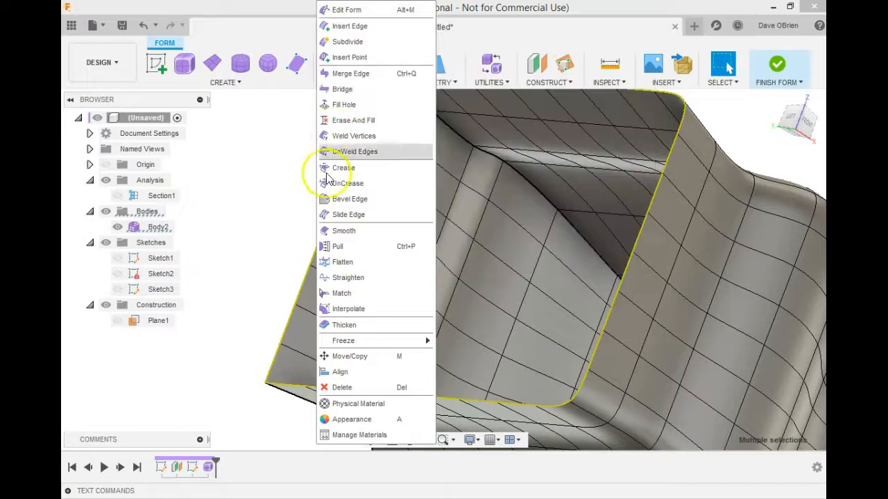
{"action": "left_click", "coordinate": [357, 12]}
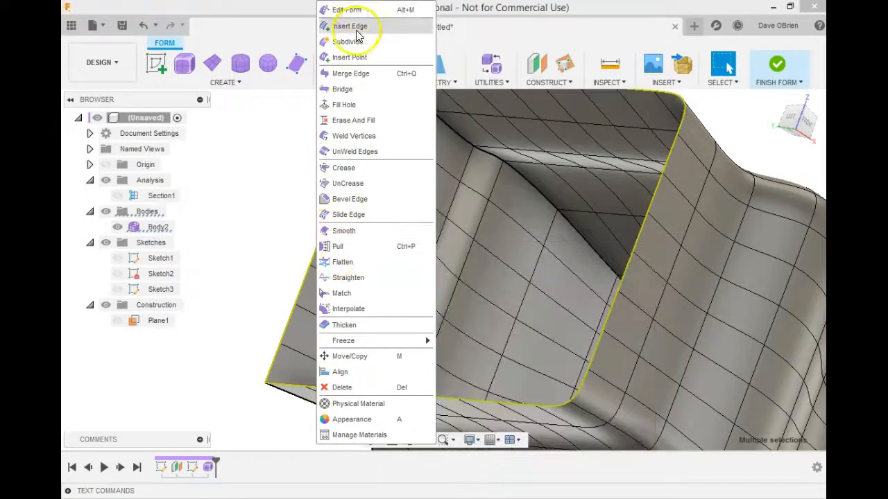
{"action": "left_click", "coordinate": [352, 107]}
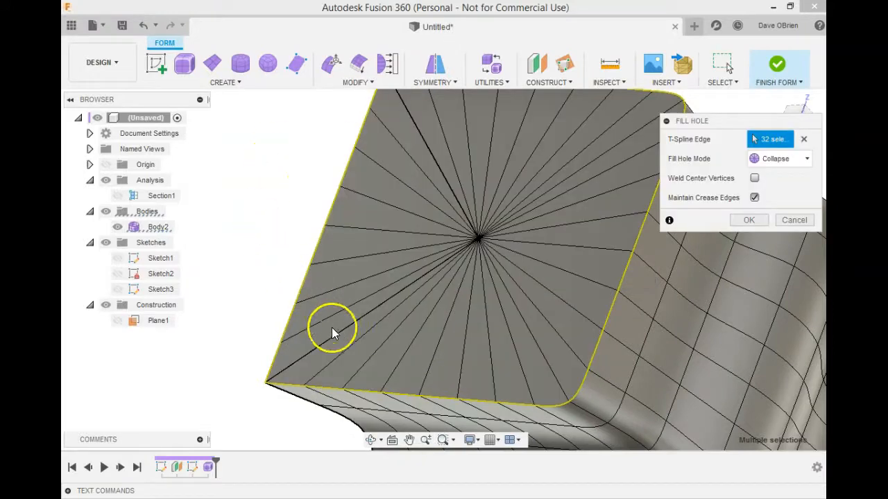
{"action": "left_click", "coordinate": [754, 198]}
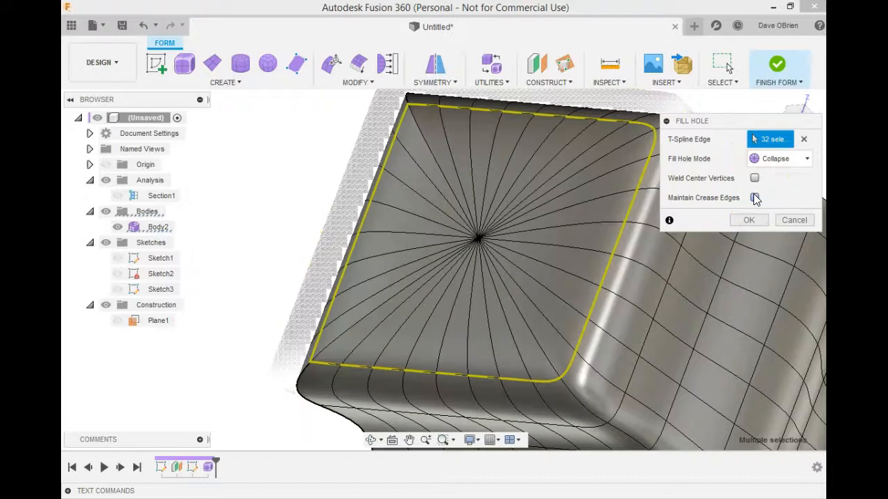
{"action": "left_click", "coordinate": [754, 197]}
{"action": "left_click", "coordinate": [599, 323]}
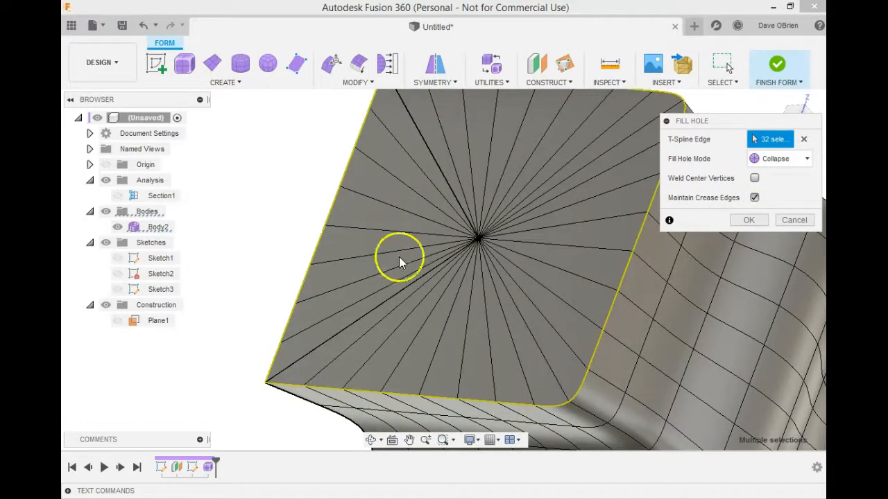
{"action": "left_click", "coordinate": [763, 222]}
Close the narrow open end of Body2 with Fill Hole in Collapse mode, using its 32 boundary edges and maintaining crease edges
{"action": "scroll", "coordinate": [313, 307], "scroll_direction": "down", "scroll_amount": 5}
{"action": "middle_click_drag", "start_coordinate": [310, 298], "coordinate": [315, 154], "text": "shift"}
{"action": "scroll", "coordinate": [450, 222], "scroll_direction": "up", "scroll_amount": 5}
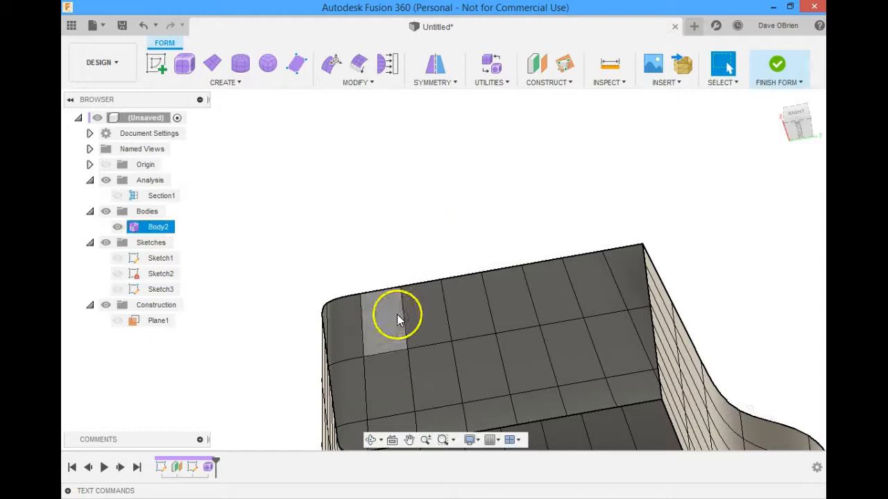
{"action": "double_click", "coordinate": [417, 288]}
{"action": "right_click", "coordinate": [417, 287]}
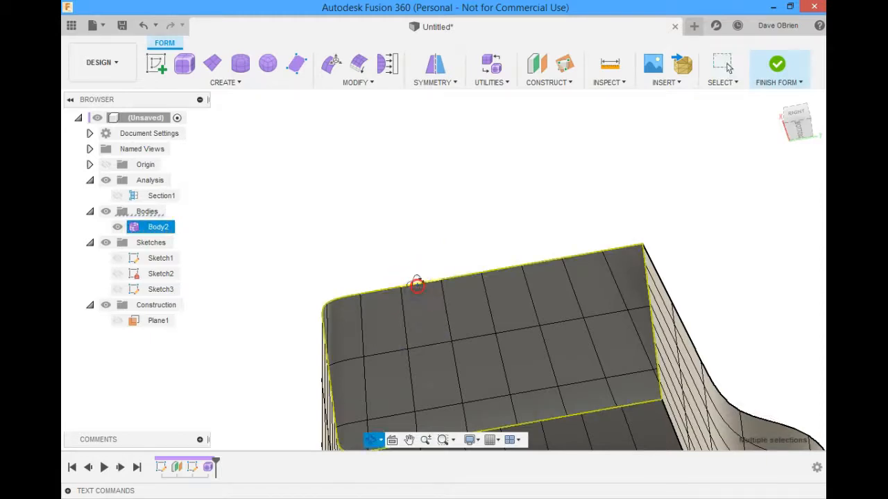
{"action": "left_click", "coordinate": [464, 215]}
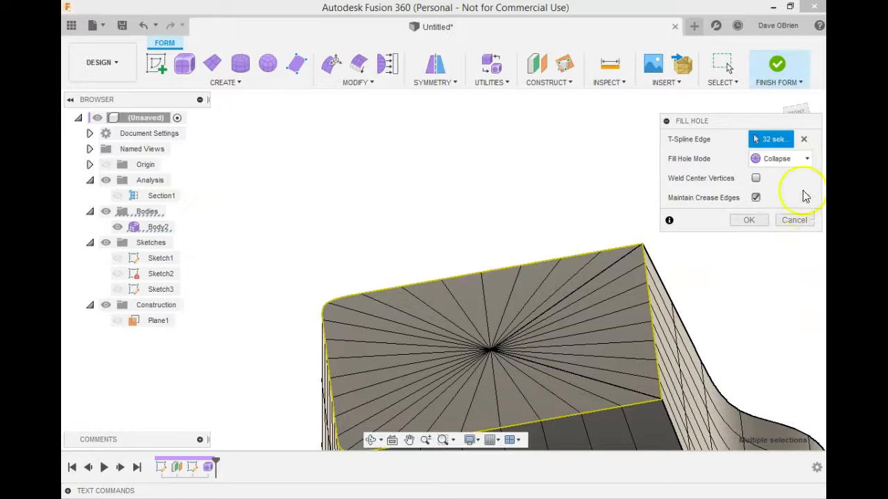
{"action": "left_click", "coordinate": [751, 220]}
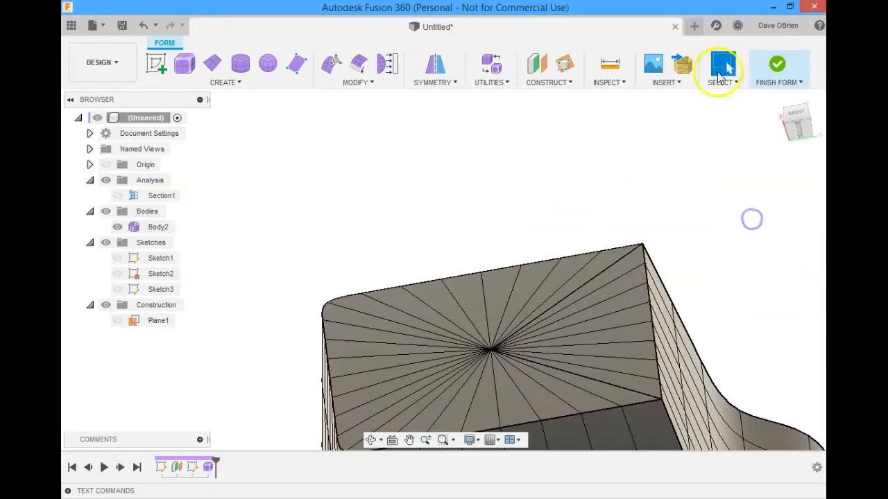
Finish the form, make Body1 visible and examine the closed body from its sides and narrow end
{"action": "left_click", "coordinate": [778, 62]}
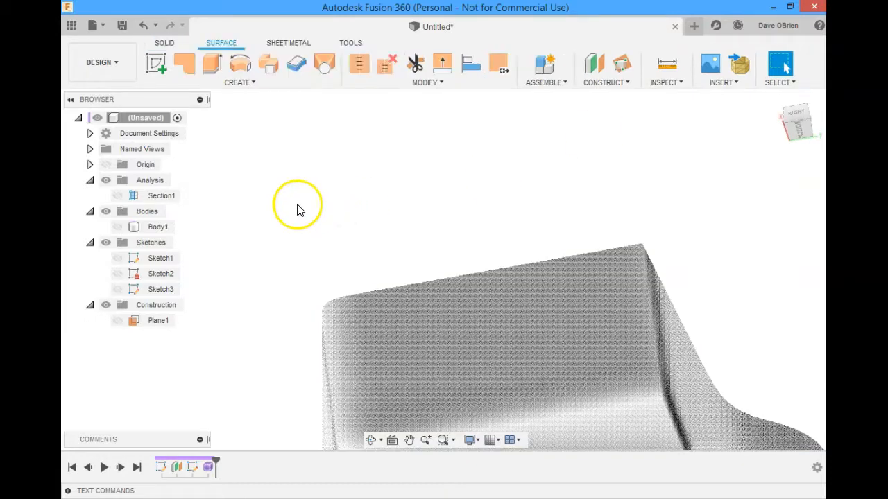
{"action": "left_click", "coordinate": [116, 228]}
{"action": "left_click", "coordinate": [115, 227]}
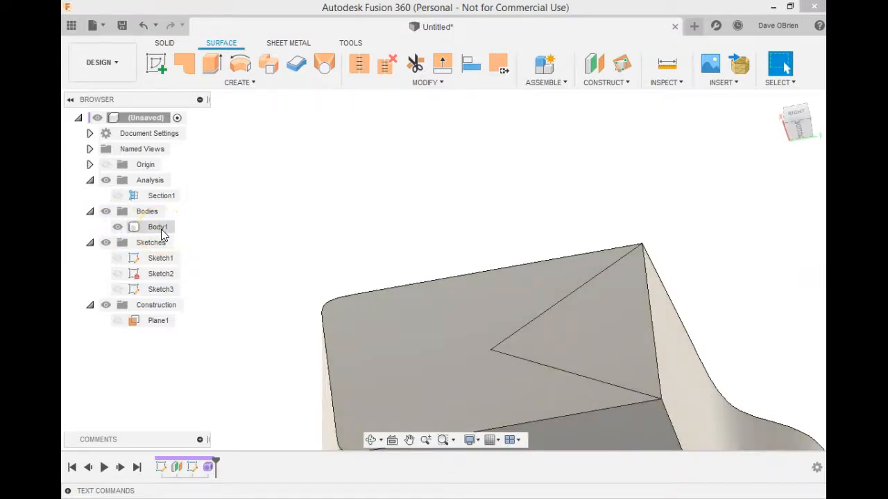
{"action": "left_click", "coordinate": [118, 195]}
{"action": "middle_click_drag", "start_coordinate": [467, 324], "coordinate": [442, 150]}
{"action": "scroll", "coordinate": [442, 151], "scroll_direction": "down", "scroll_amount": 2}
{"action": "mouse_move", "coordinate": [379, 279]}
{"action": "middle_mouse_down", "text": "shift"}
{"action": "mouse_move", "coordinate": [497, 293]}
{"action": "mouse_move", "coordinate": [519, 252]}
{"action": "mouse_move", "coordinate": [484, 301]}
{"action": "mouse_move", "coordinate": [486, 280]}
{"action": "middle_mouse_up", "text": "shift"}
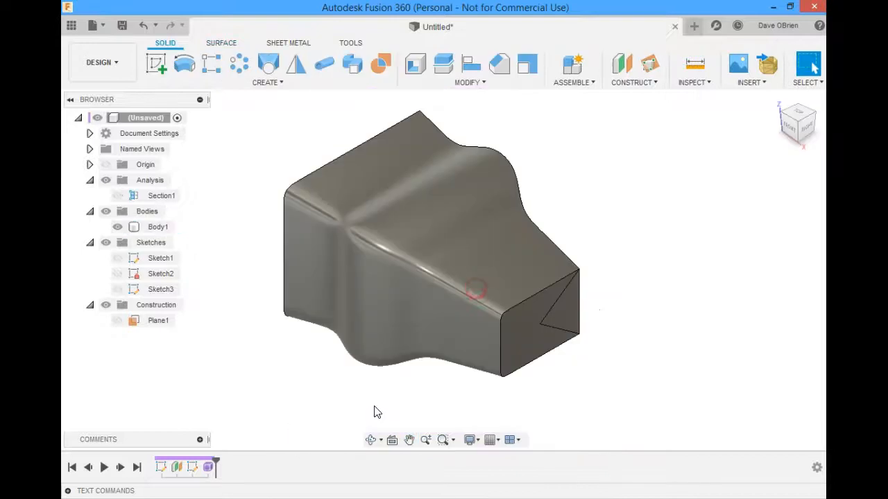